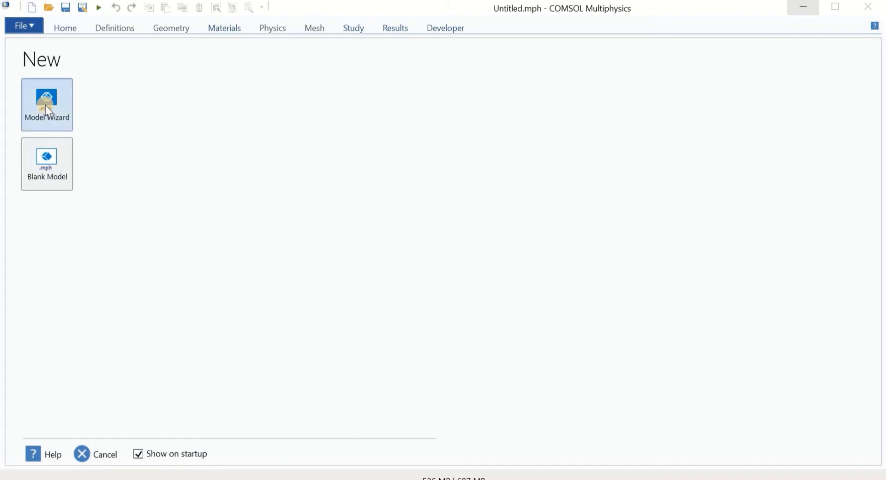
Create a 2D model with the Electrostatics (es) physics interface and a Stationary study
left_click(46, 107)
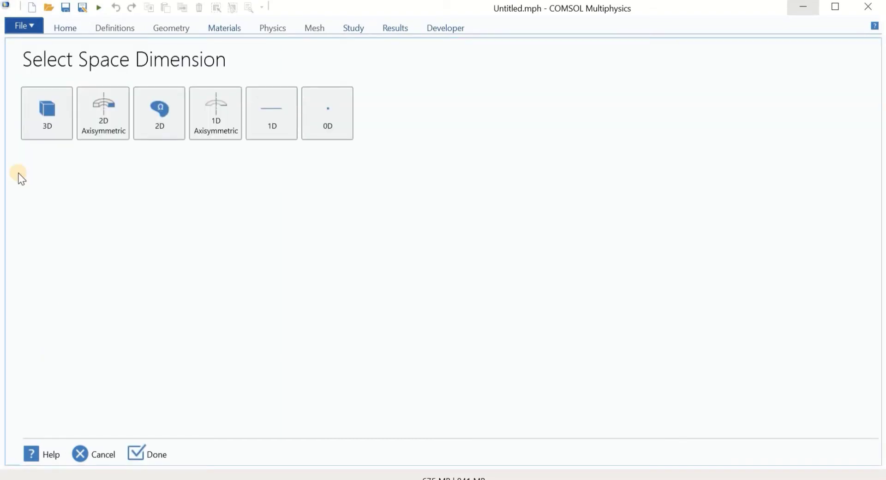
left_click(156, 132)
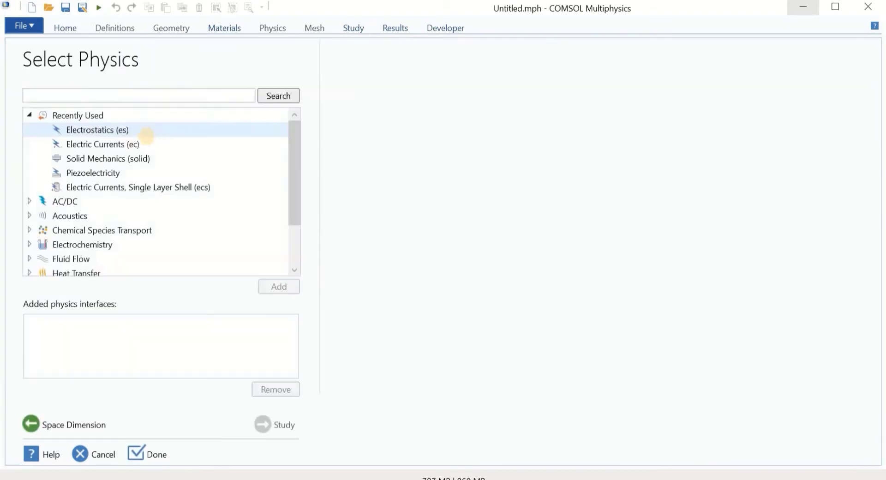
left_click(107, 131)
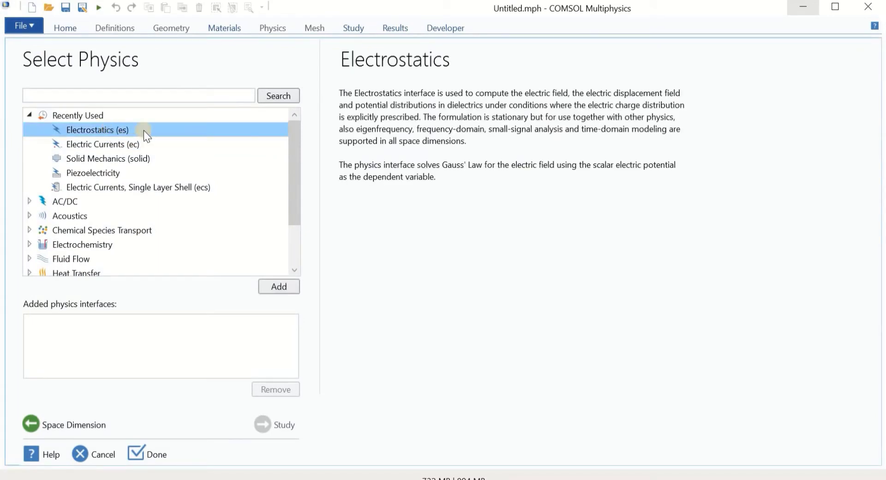
left_click(279, 286)
left_click(285, 425)
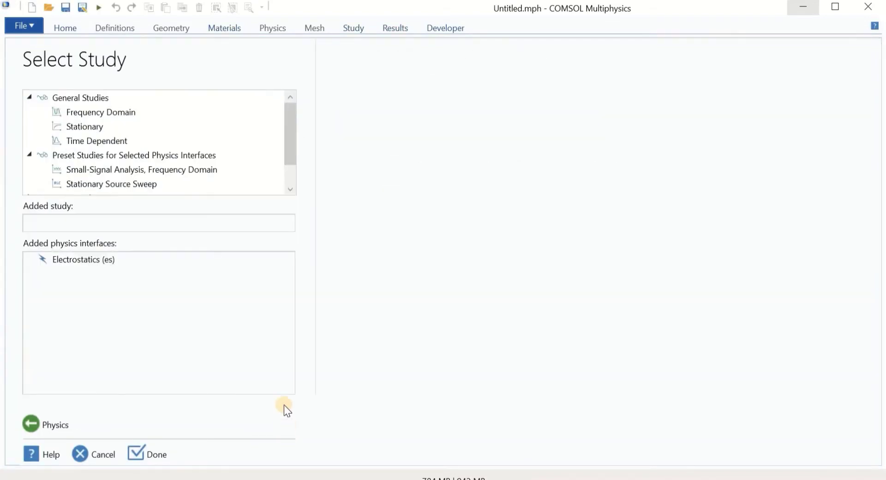
left_click(101, 126)
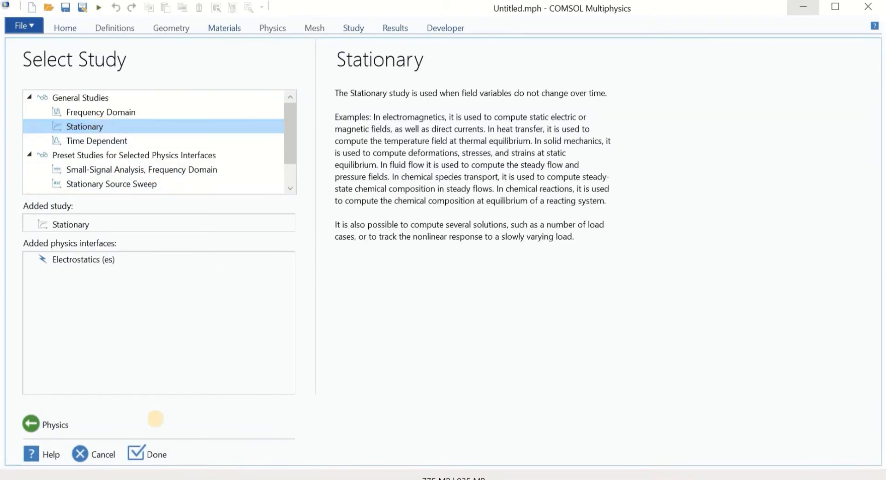
left_click(146, 457)
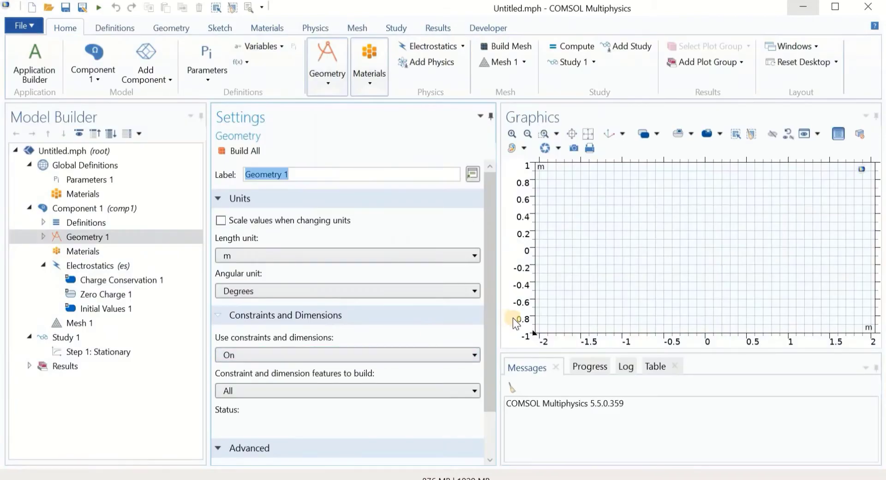
Resize the Model Builder, Settings and Graphics windows and open the global Parameters 1 table
left_click_drag(501, 317, 378, 295)
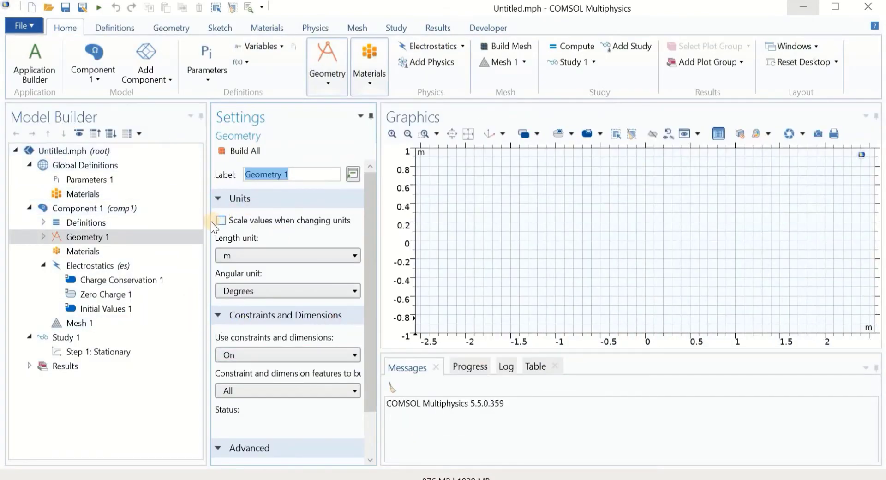
left_click_drag(207, 225, 199, 226)
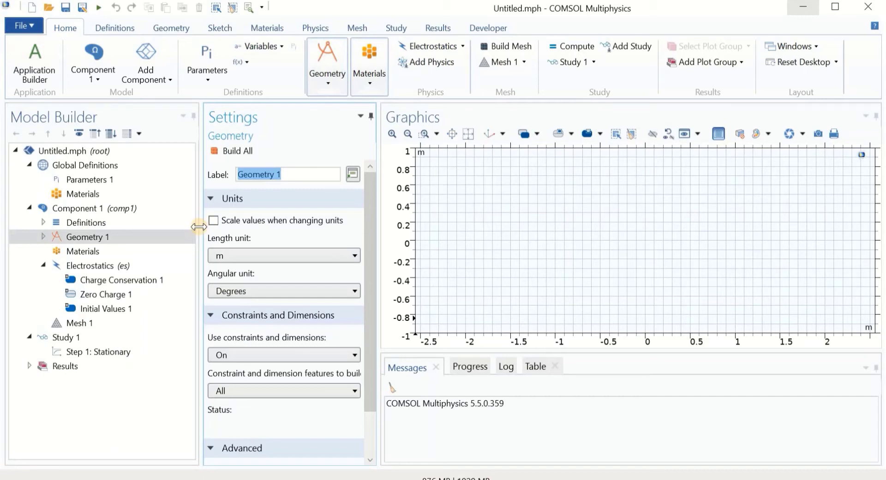
left_click(104, 180)
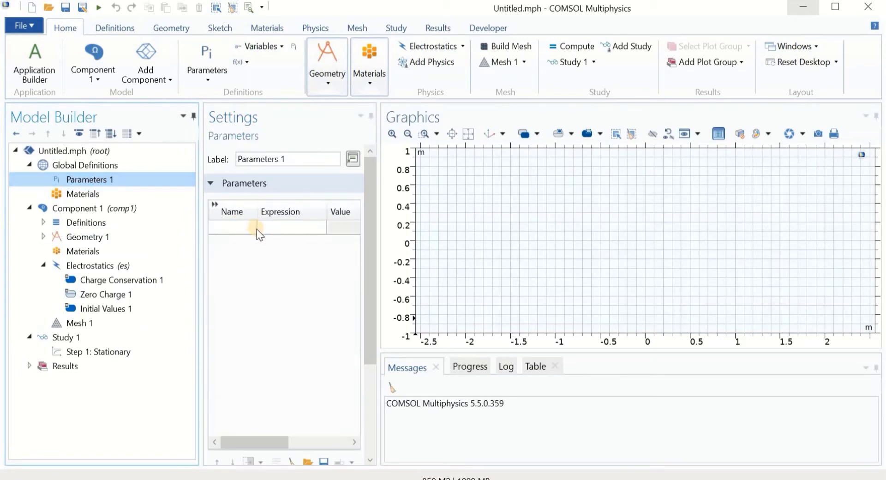
left_click_drag(381, 223, 416, 221)
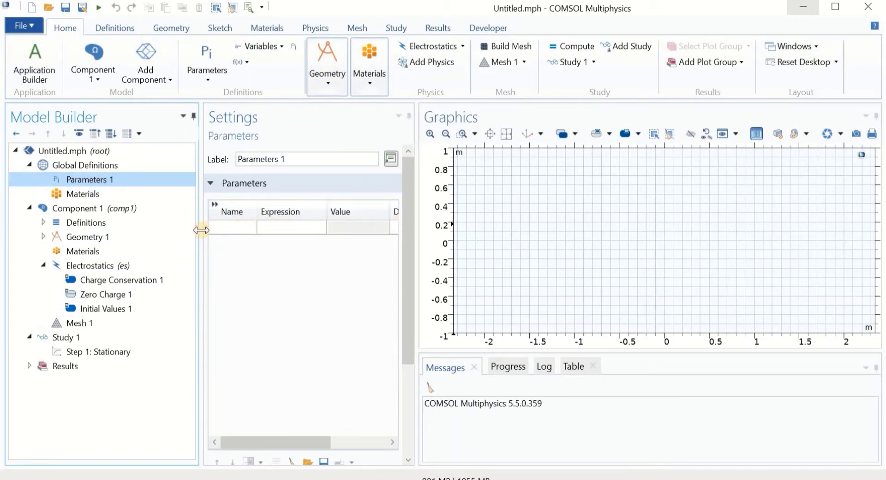
Define the global parameters D as 0.3[mm] and w as 10[mm]
left_click(223, 228)
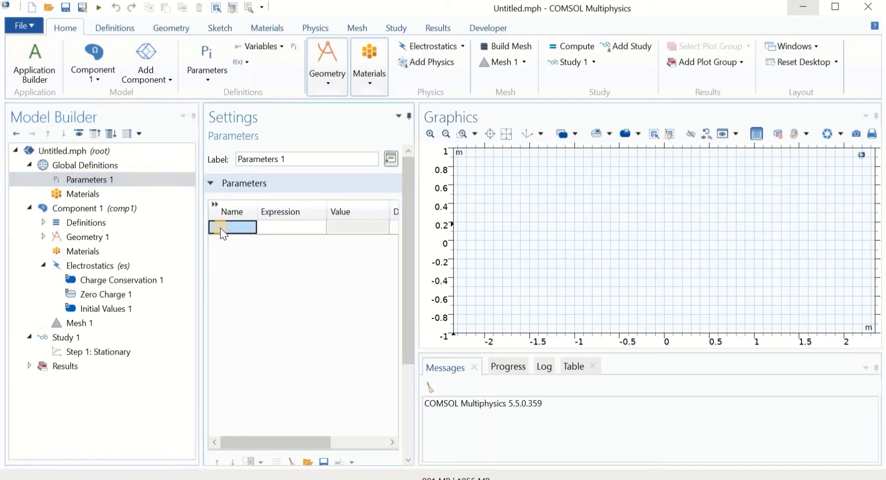
type("D")
left_click(277, 227)
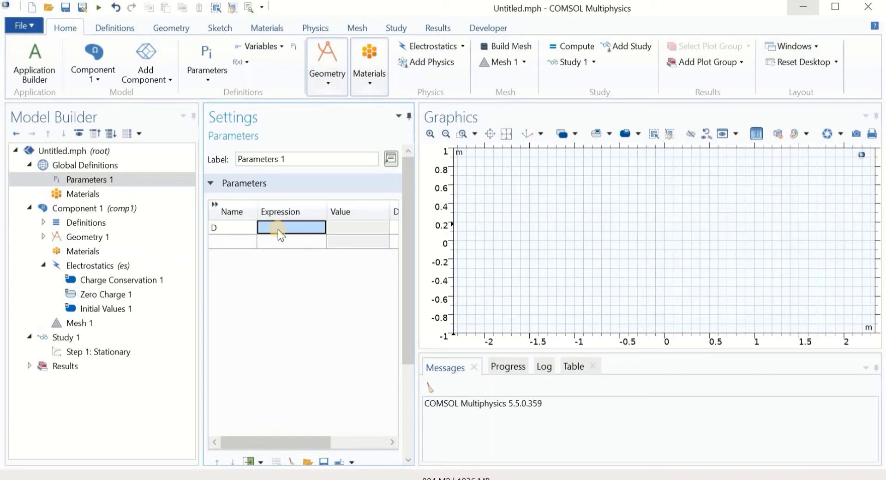
type("0.")
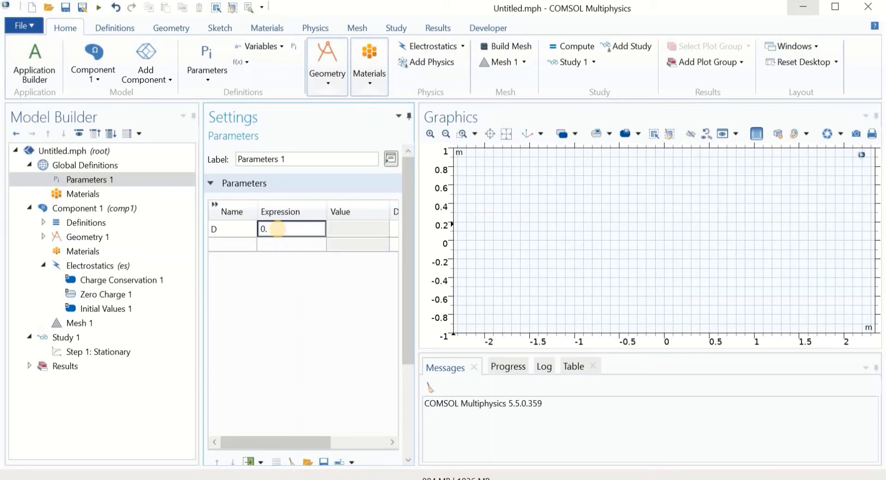
type("3[mm]")
left_click(231, 241)
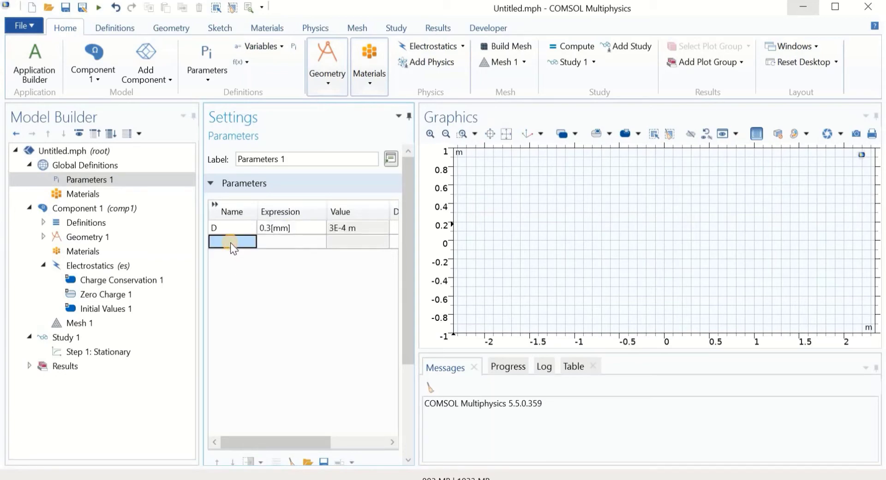
type("w")
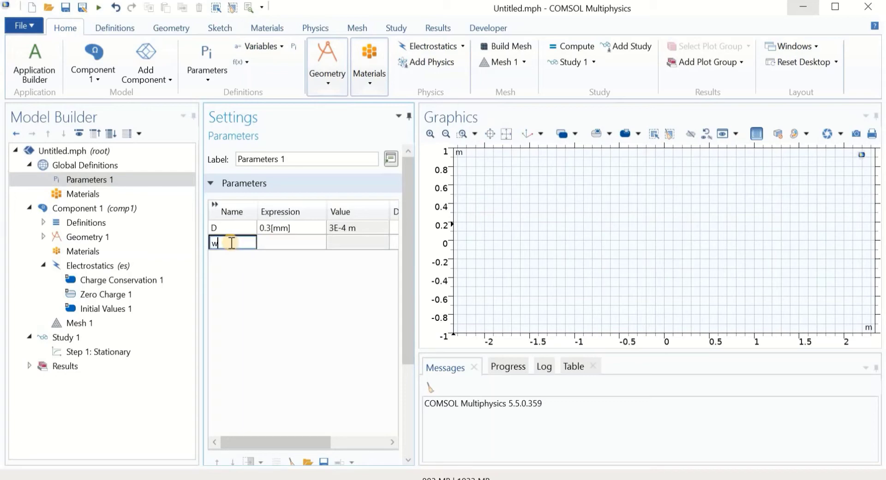
left_click(284, 242)
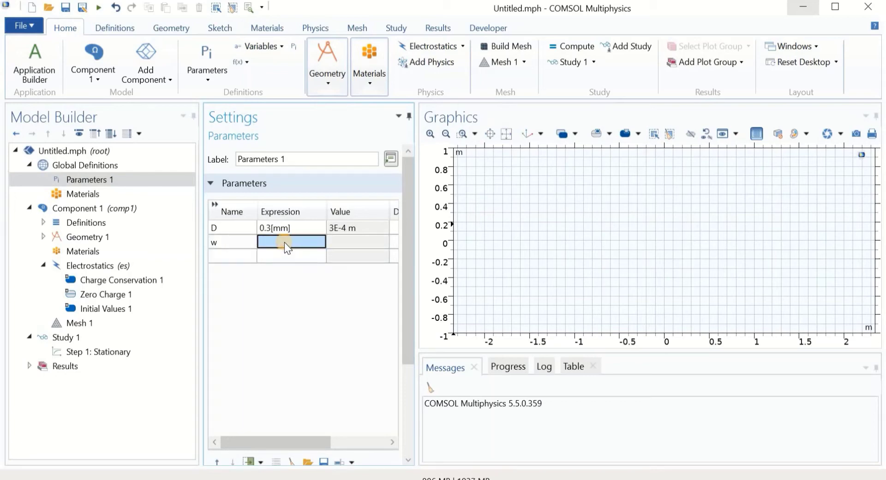
type("10[mm]")
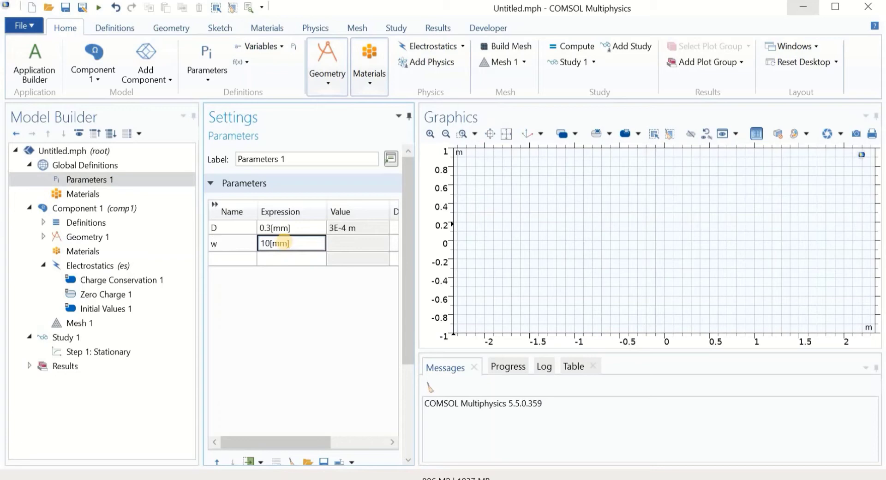
Add the global parameters d as 3[mm] and g as 0.2[mm]
left_click(239, 264)
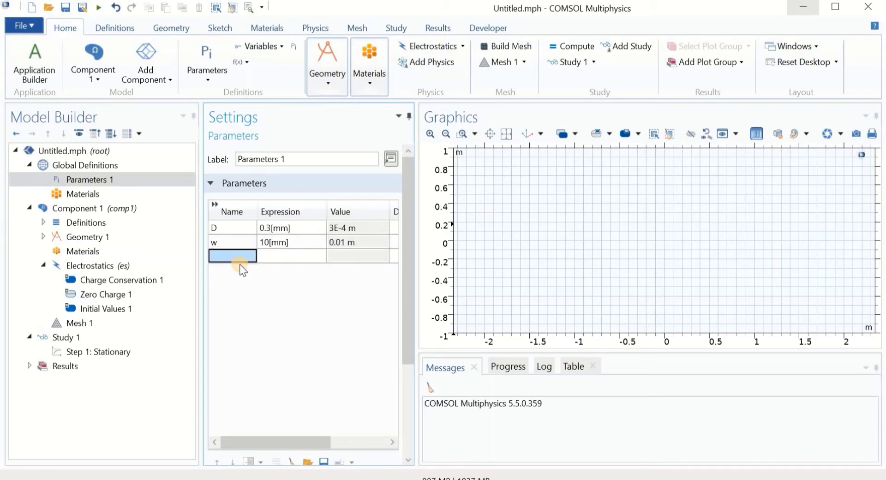
type("d")
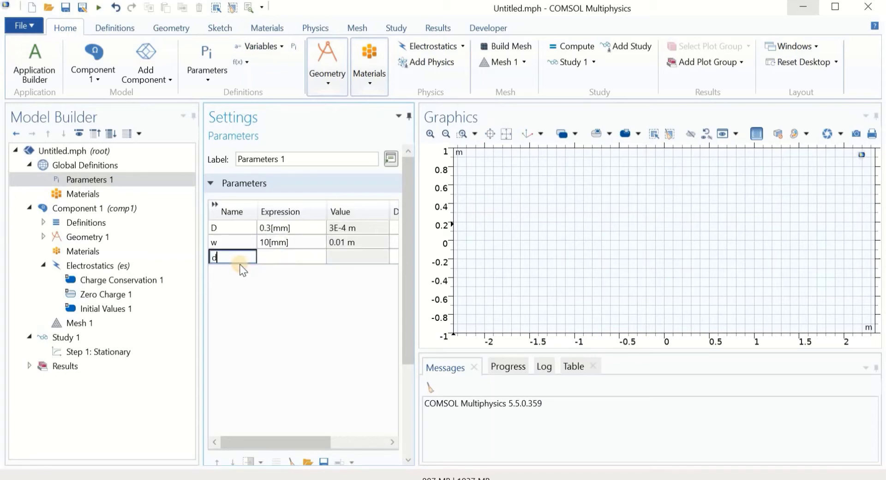
left_click(290, 264)
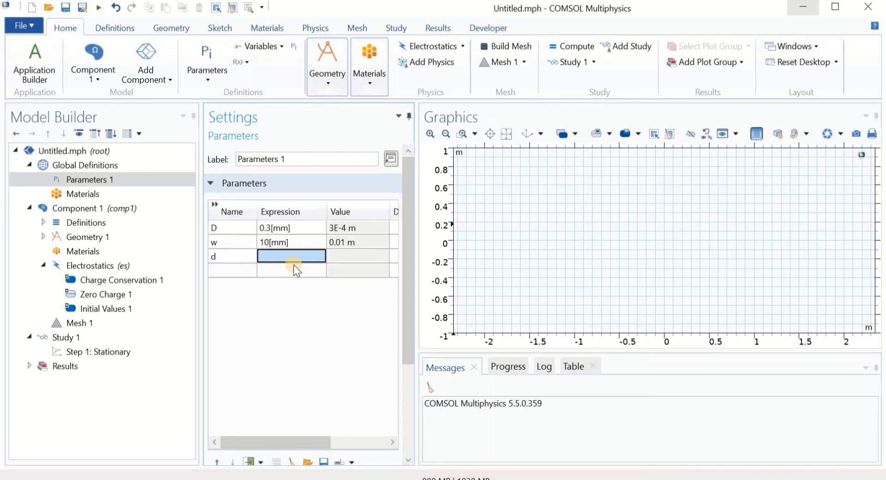
type("3[mm]")
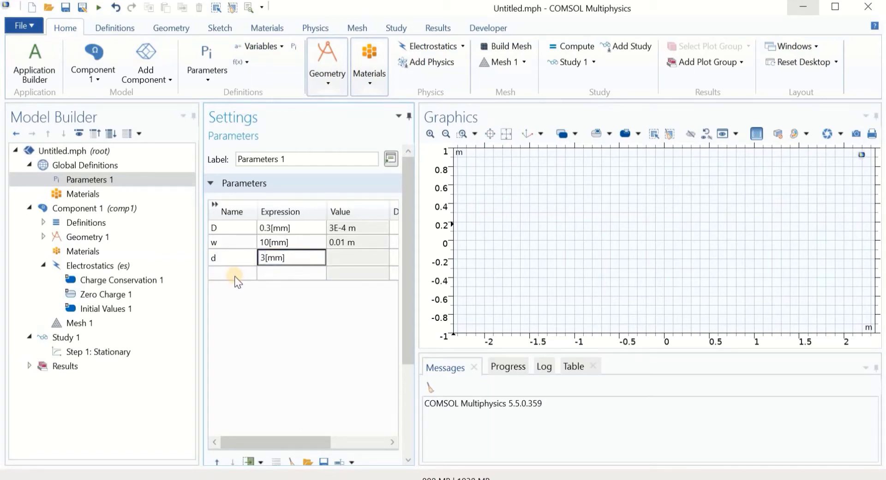
left_click(234, 275)
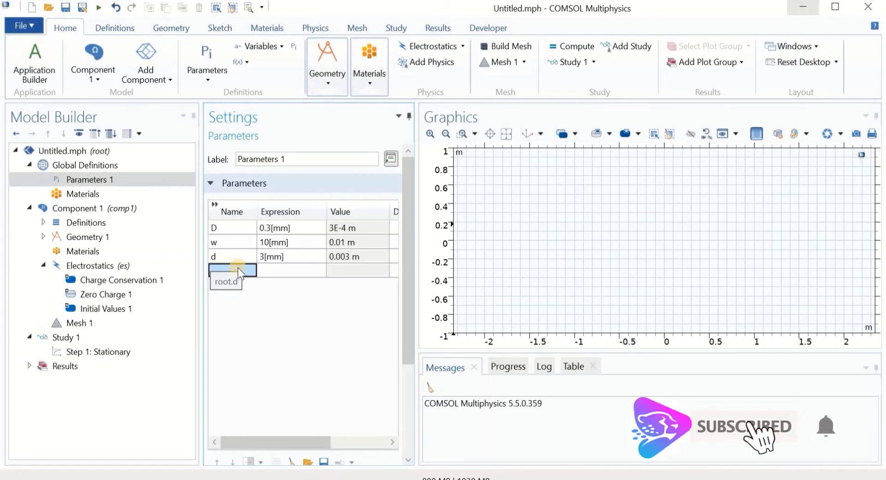
type("g")
left_click(287, 273)
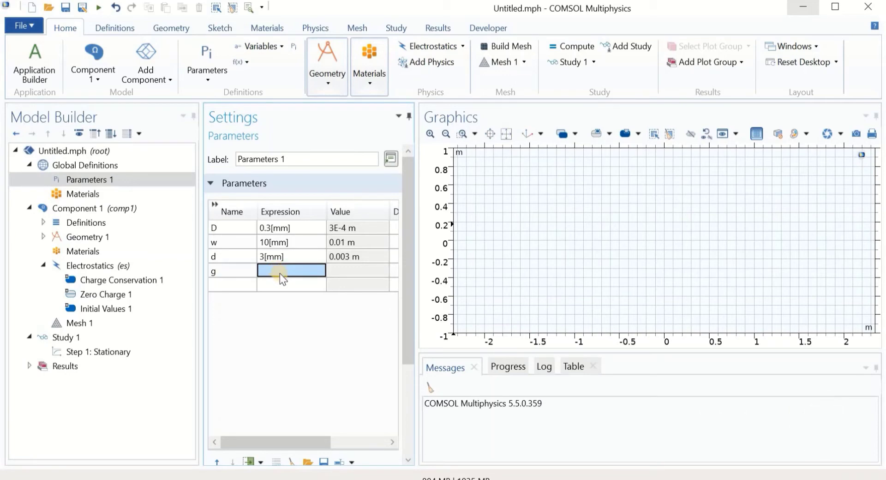
type("0")
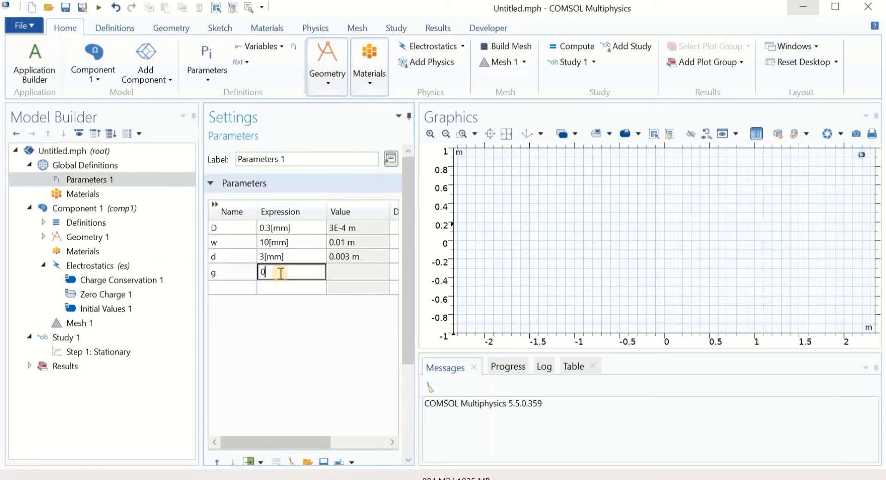
type(".2[mm]")
Add the global parameter n_x with the expression floor(w/(g+D))
left_click(222, 287)
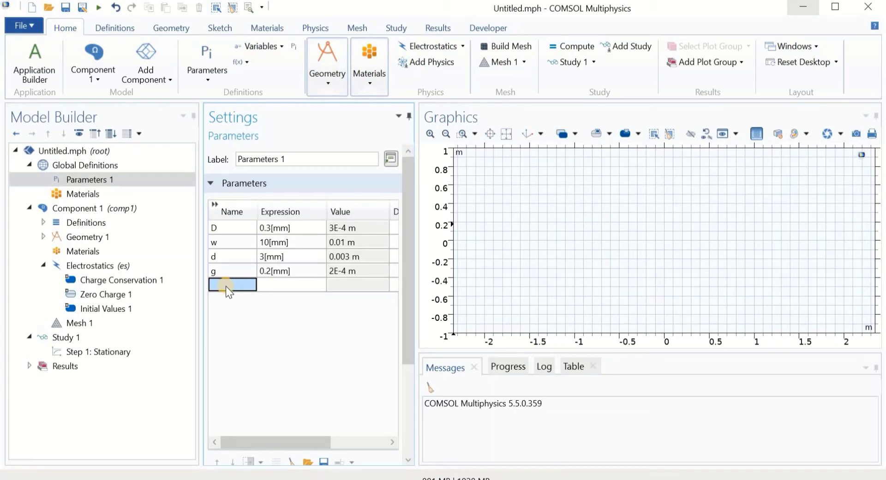
type("n")
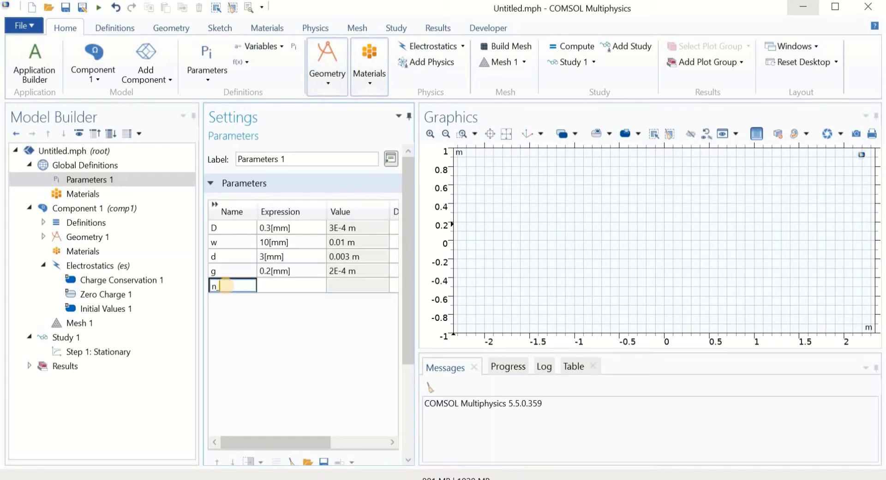
type("_x")
left_click(262, 284)
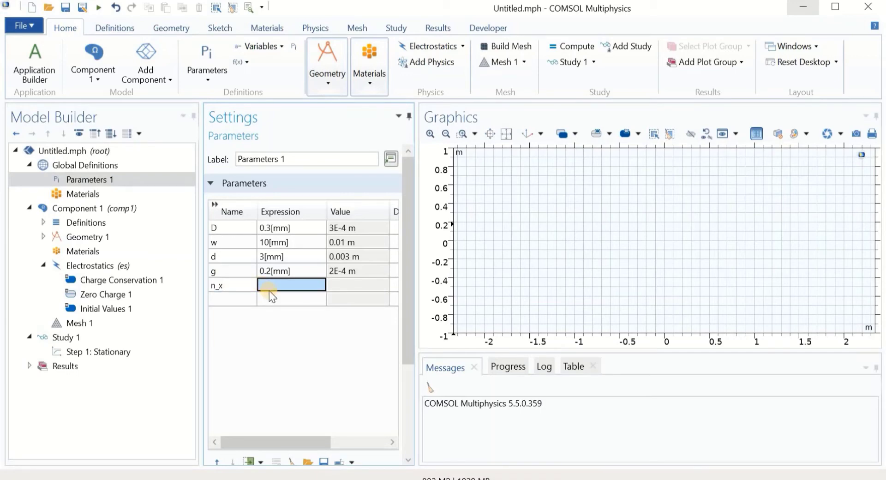
type("flo")
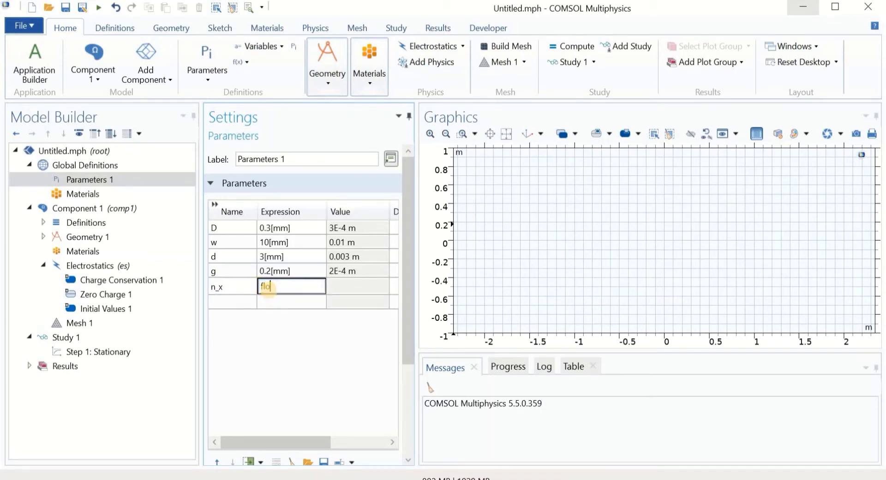
type("or(w")
type("/(g+D")
type(")")
type("g")
type("+")
type("D")
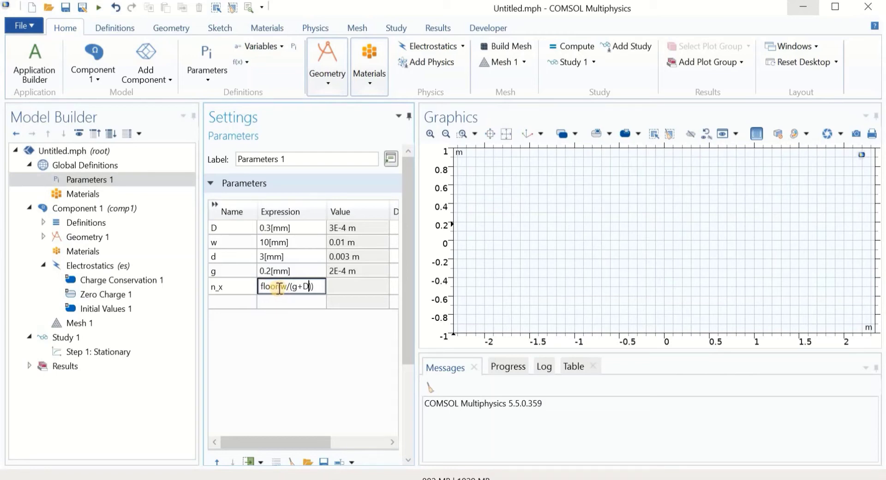
Add the global parameter n_y with the expression floor(d/(g+D))
left_click(237, 300)
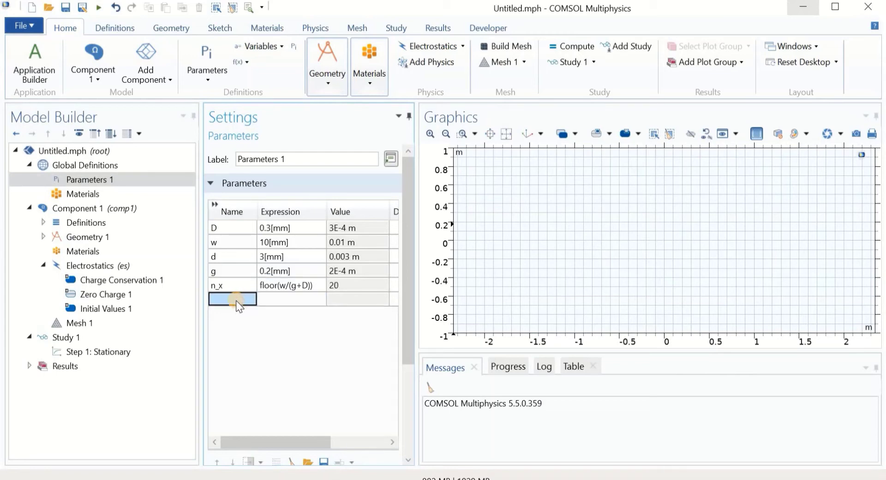
type("n_")
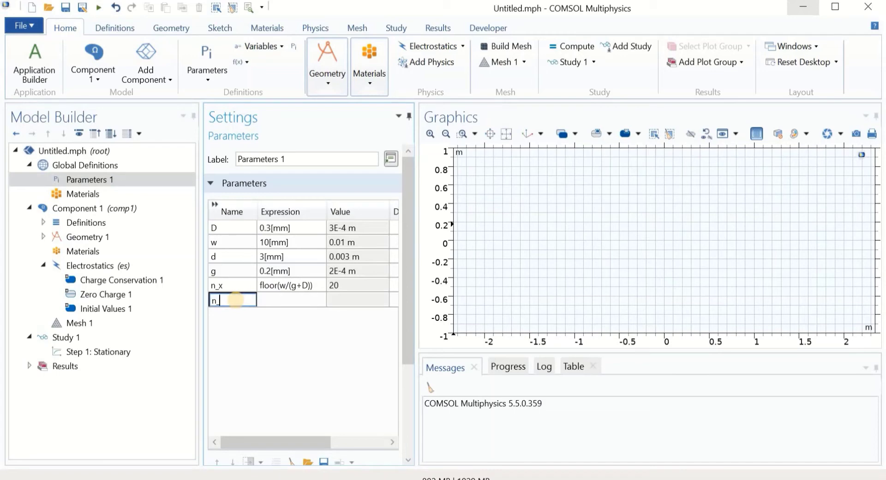
type("y")
left_click(264, 300)
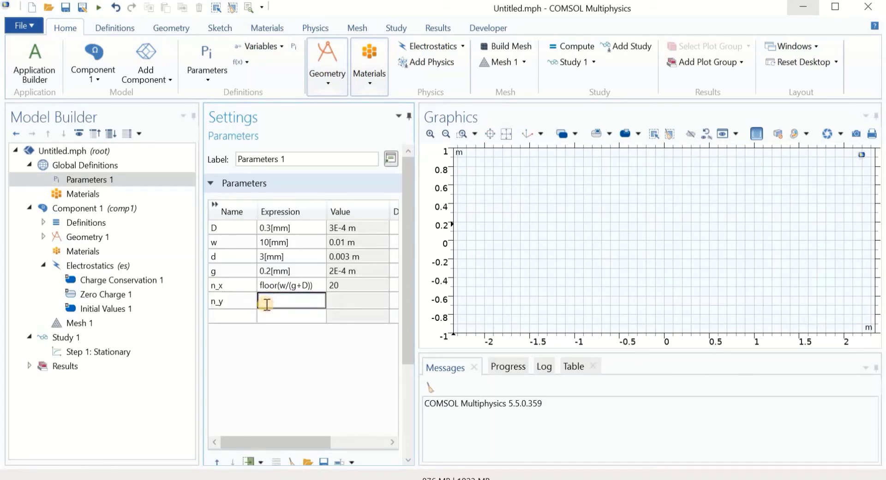
type("floor")
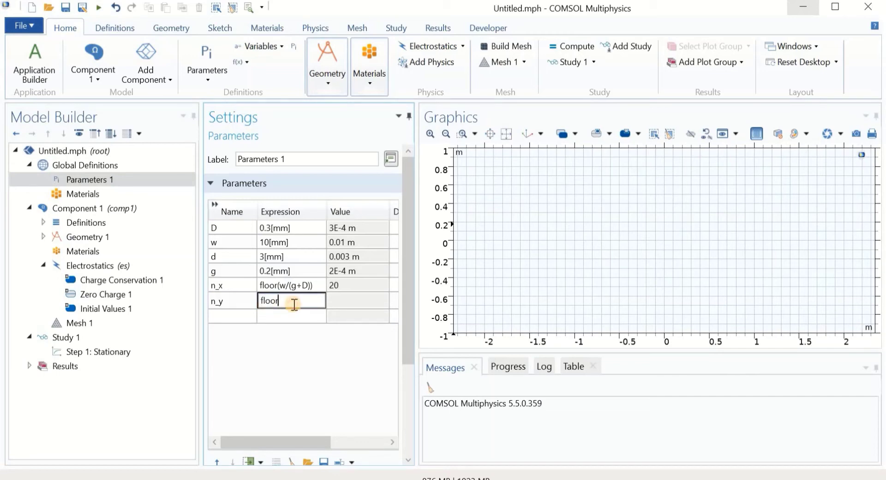
type("(")
type("d/")
type("()")
type("g+D")
Add the global parameter E1 with the value 2
left_click(232, 318)
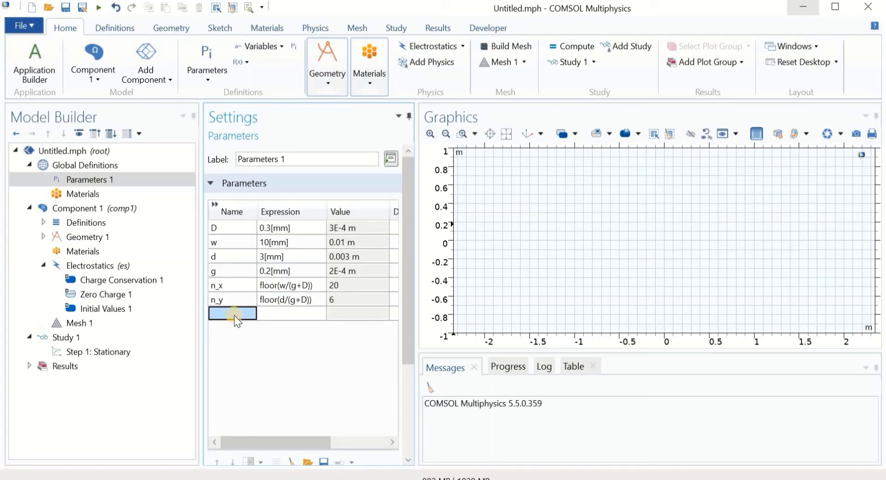
type("E1")
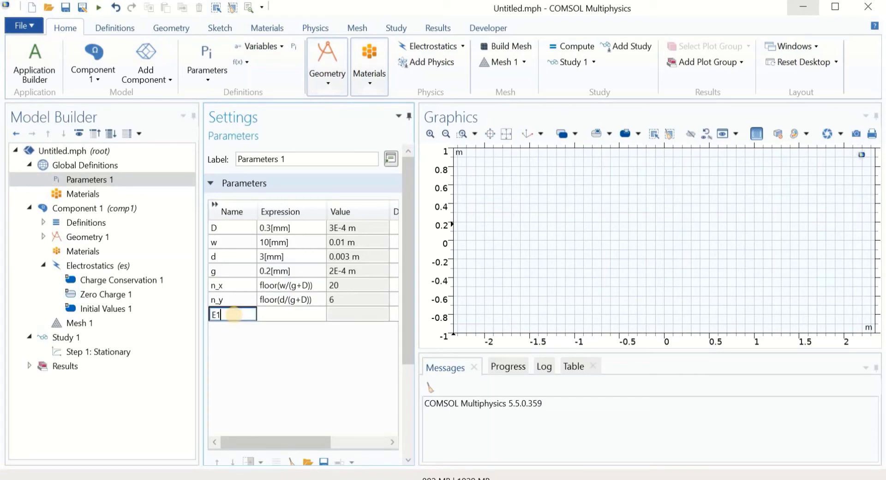
left_click(285, 315)
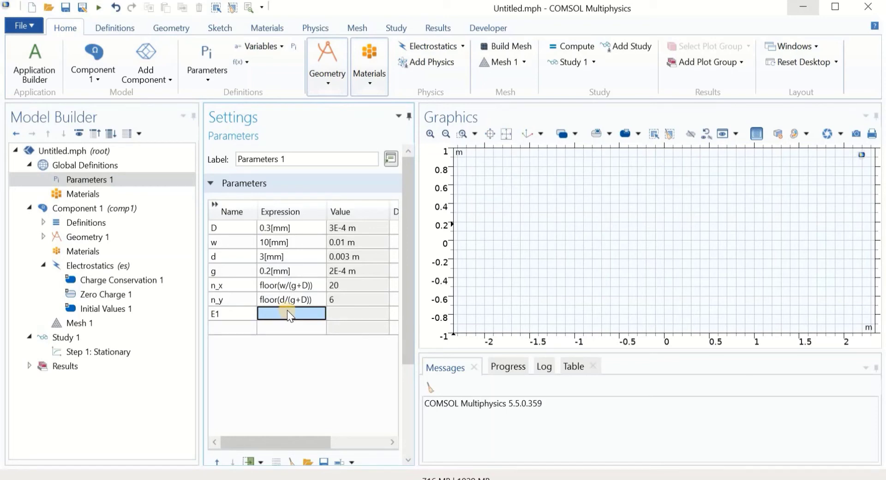
type("2")
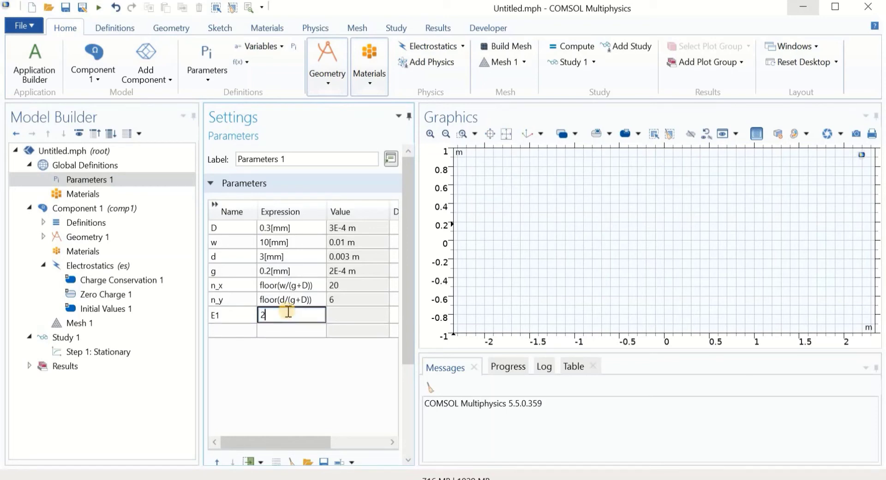
Add the global parameter E0 with the expression 8.854e-12[F/m]
left_click(236, 330)
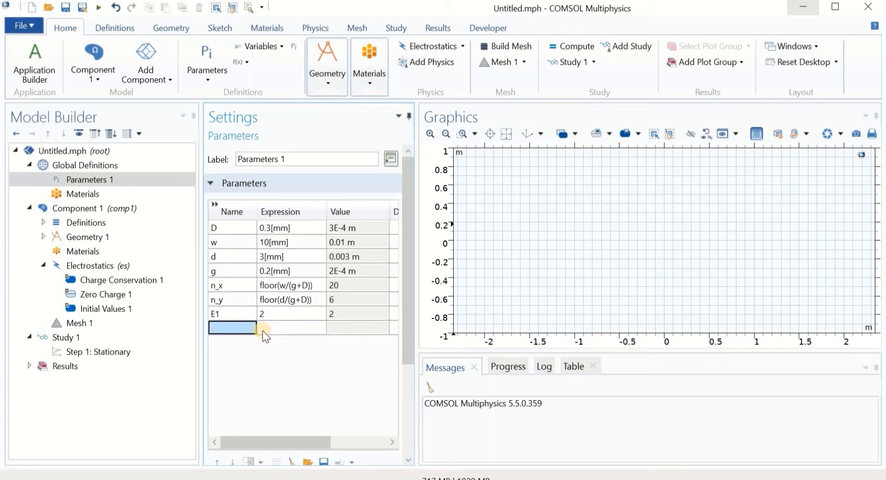
type("E0")
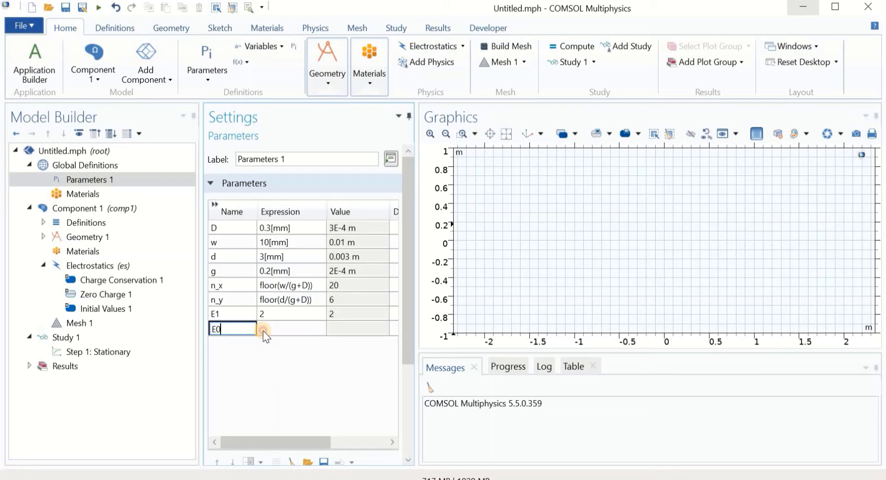
left_click(263, 331)
type("8.")
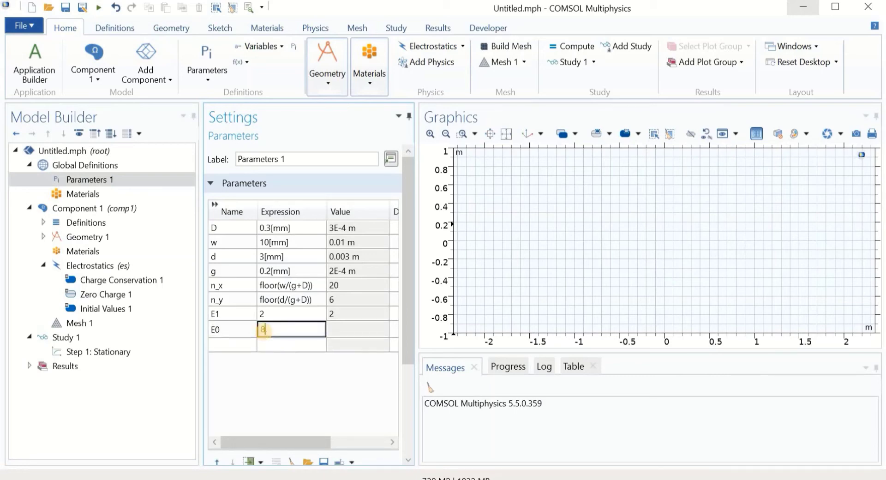
type("854e-12[F/m]")
left_click(255, 377)
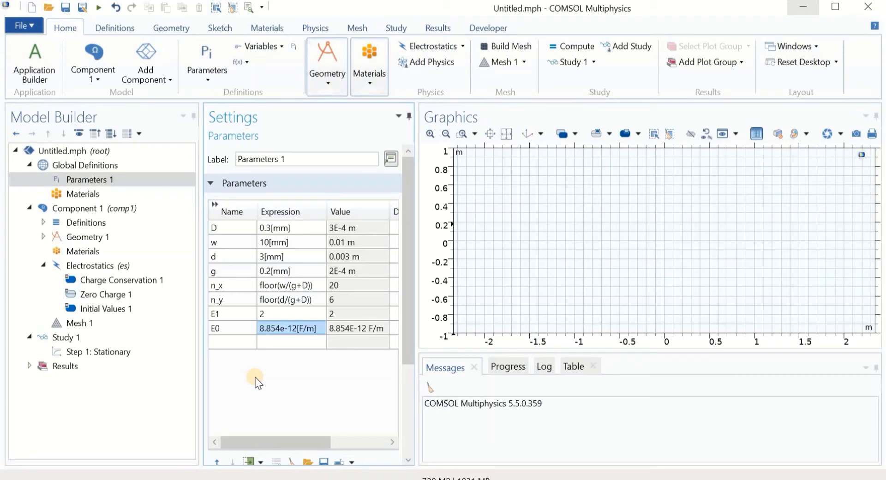
Add a solid rectangle to the geometry with width w and height d, and build it
left_click(83, 236)
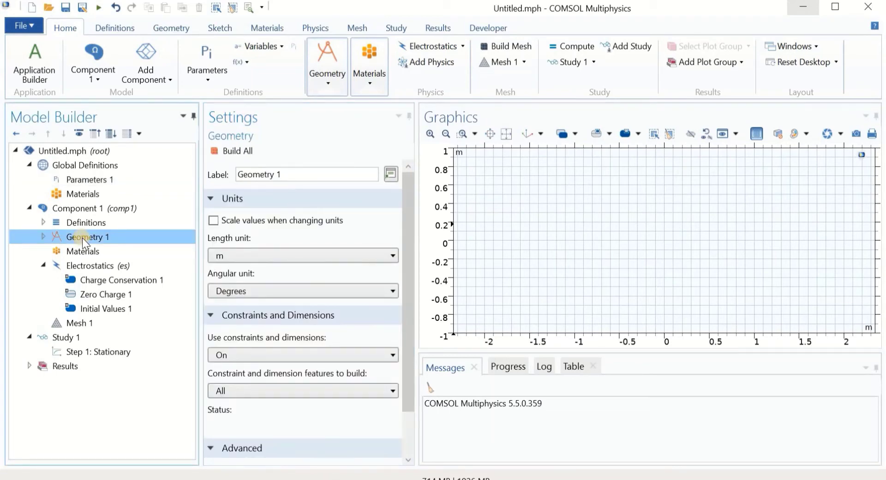
right_click(77, 237)
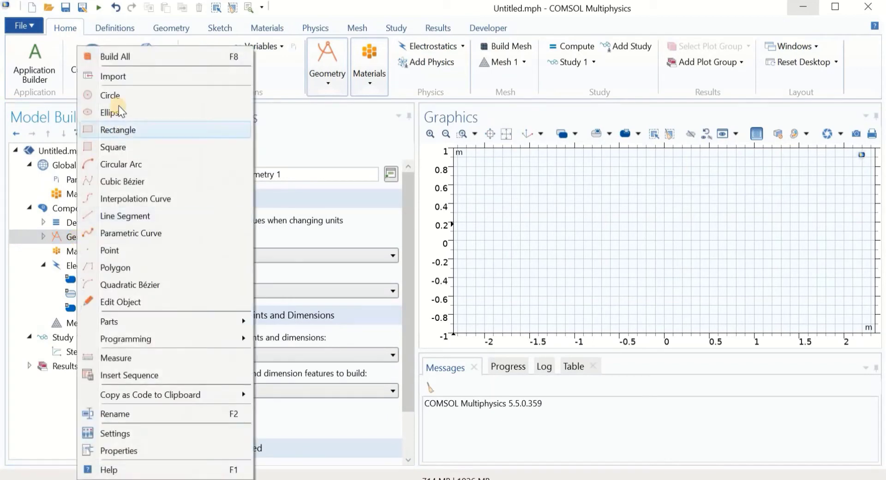
left_click(117, 129)
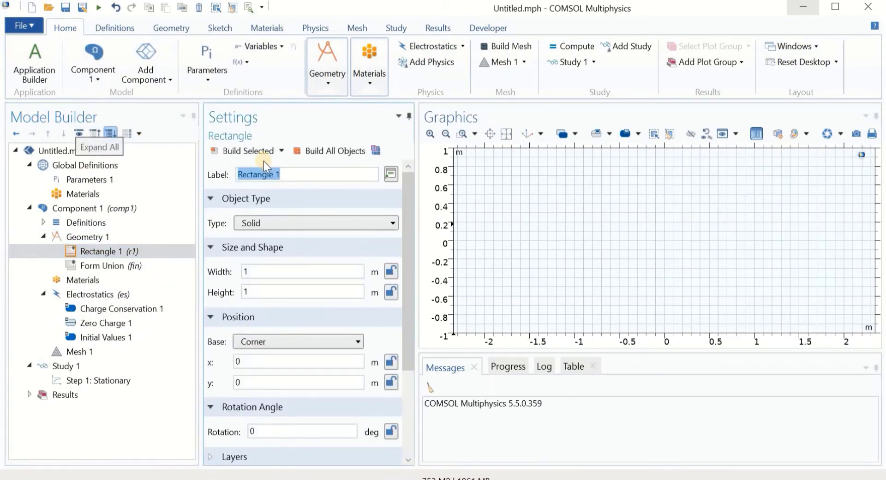
double_click(278, 271)
type("w")
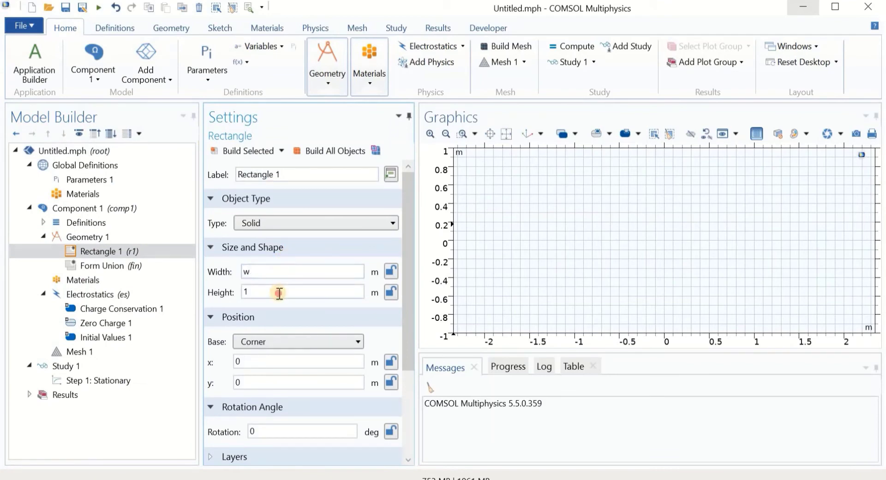
double_click(279, 292)
type("d")
left_click(253, 156)
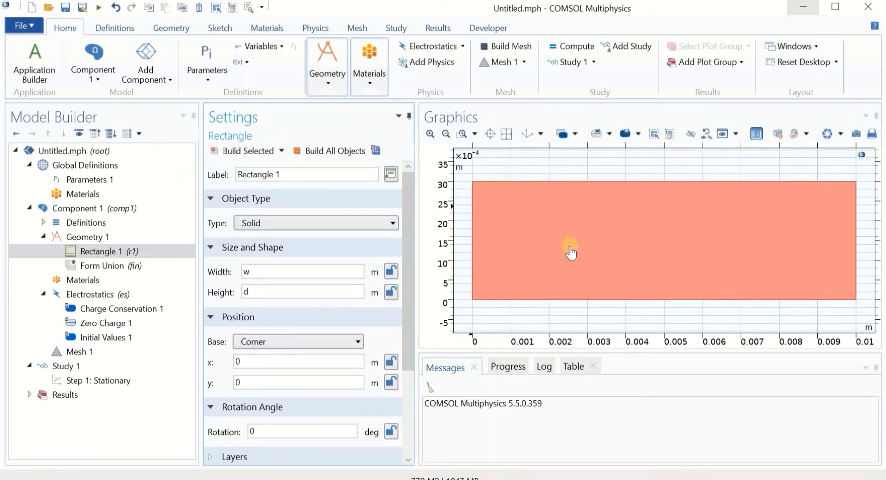
Add a solid circle to the geometry with radius D/2
left_click(79, 239)
right_click(79, 241)
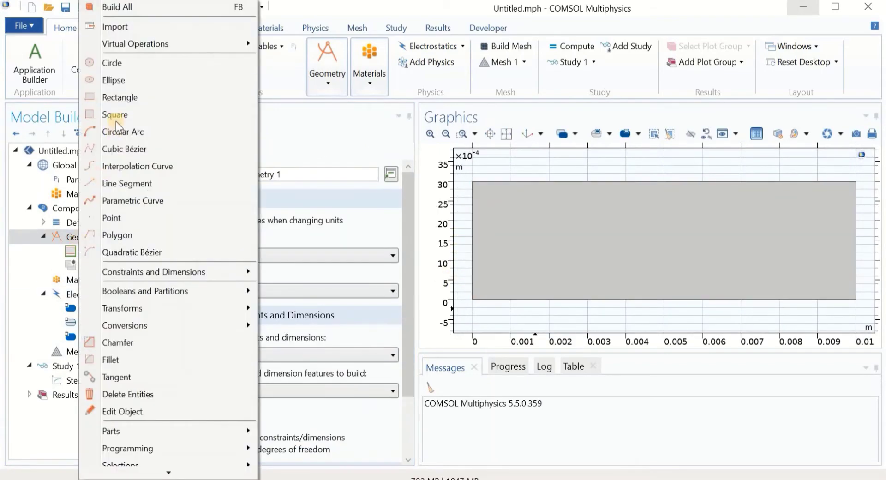
left_click(109, 67)
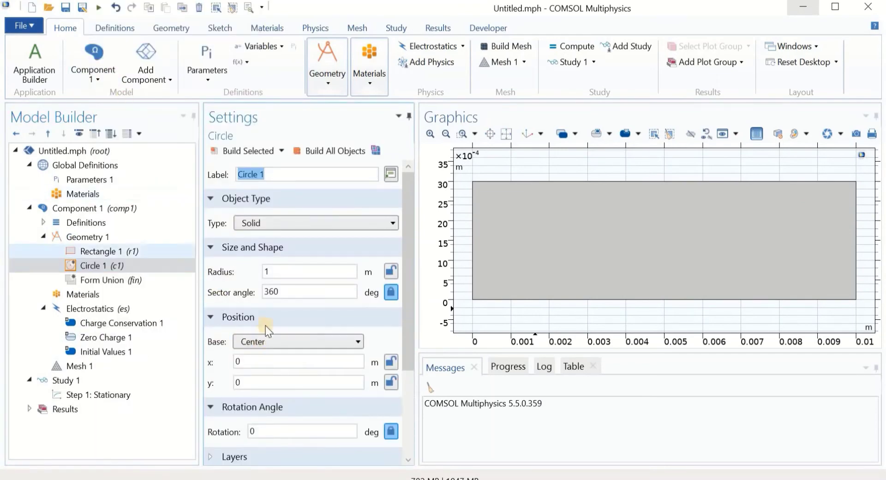
double_click(273, 273)
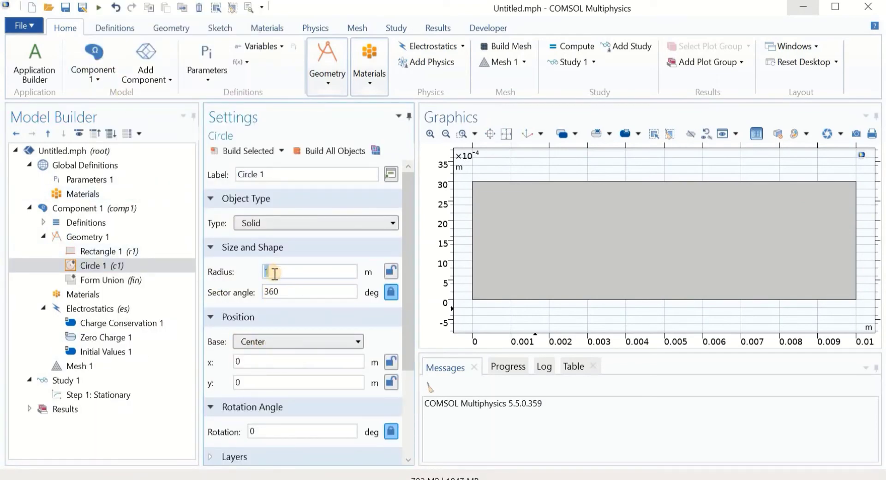
type("D/2")
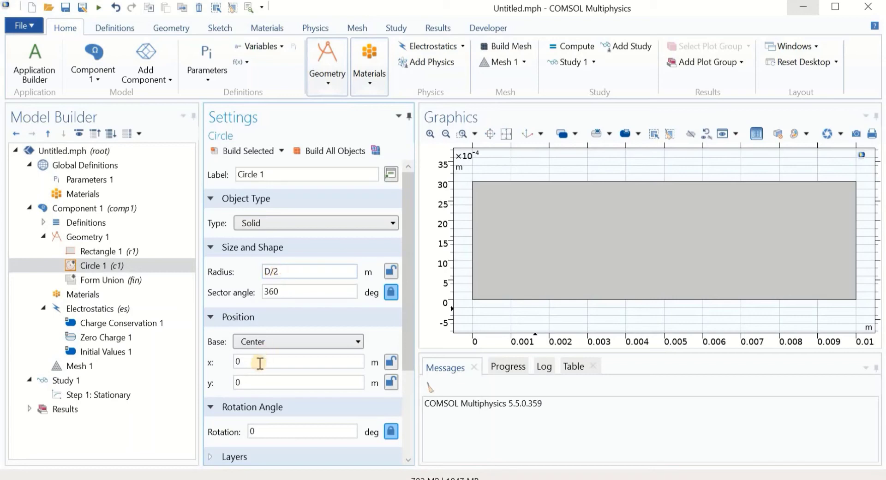
Position the circle's center at x = (g+D)/2 and y = (g+D)/2, and build it
double_click(249, 364)
left_click_drag(274, 362, 215, 364)
key("ctrl+c")
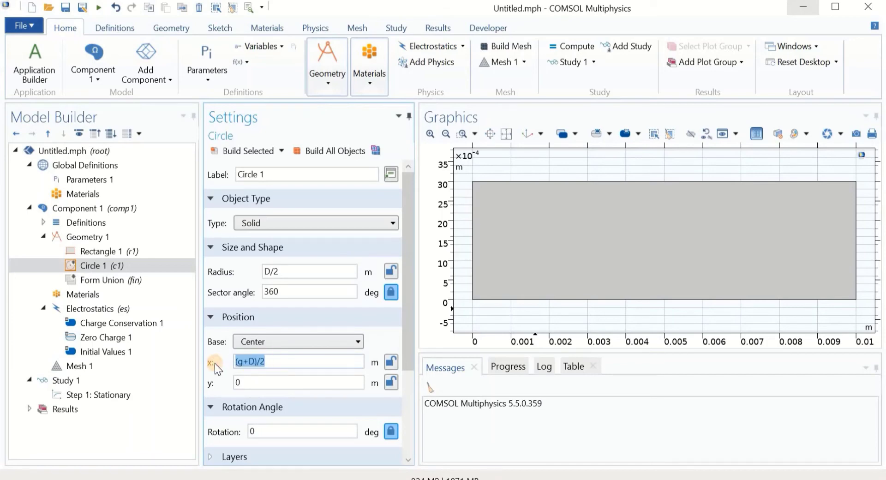
double_click(243, 381)
key("ctrl+v")
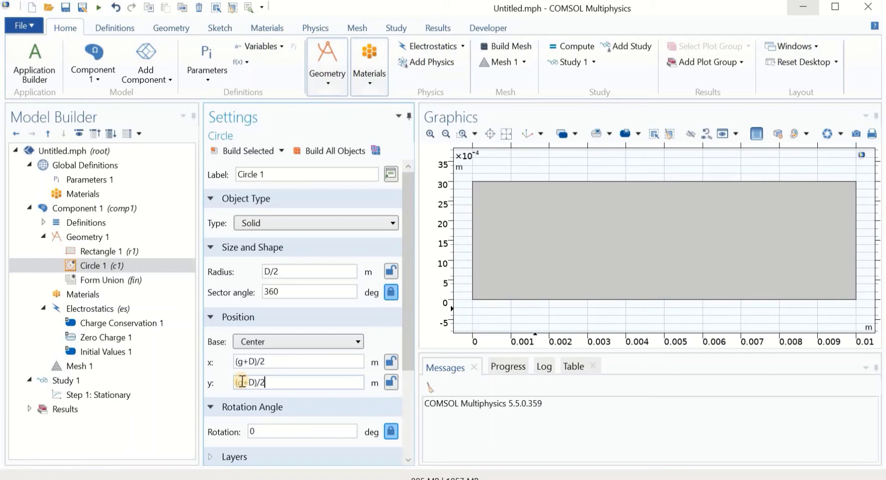
left_click(246, 156)
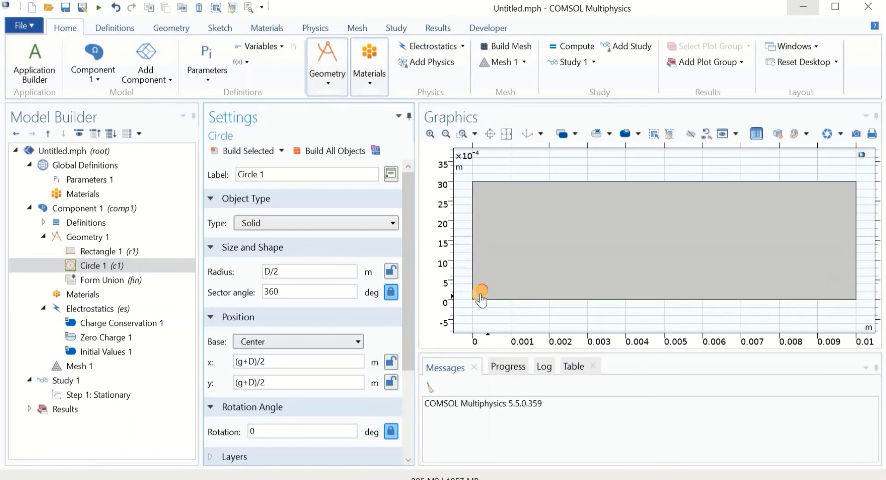
Add an Array transform to the geometry with the small circle as its input object
left_click(87, 237)
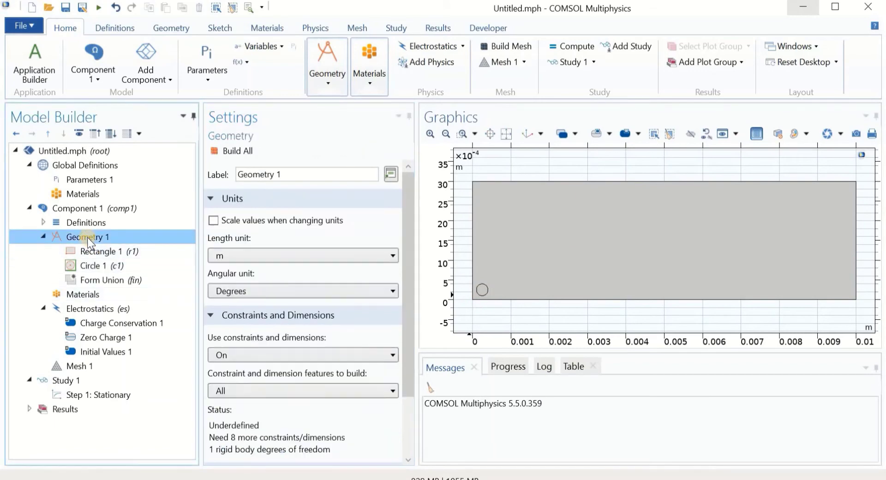
right_click(86, 237)
mouse_move(134, 308)
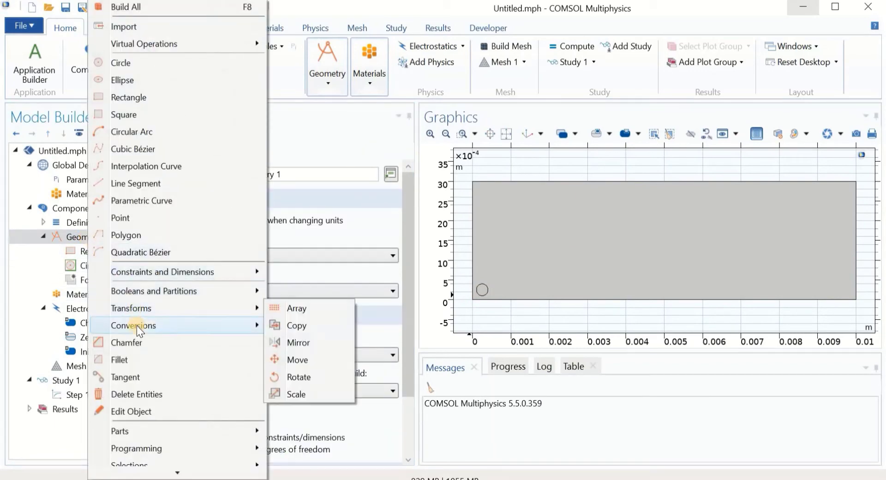
left_click(296, 306)
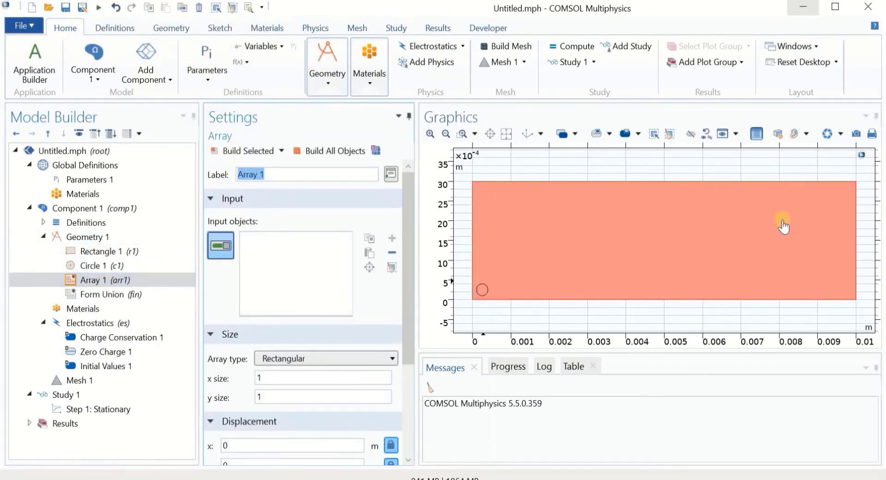
left_click_drag(412, 322, 412, 328)
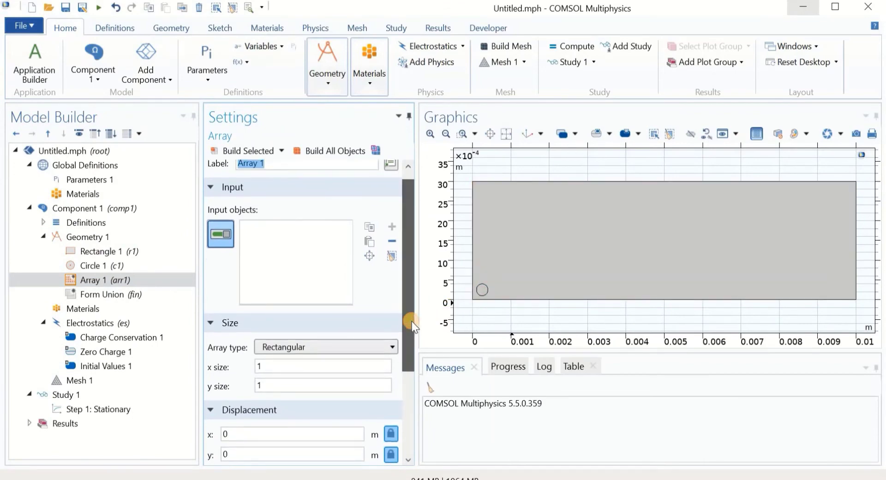
left_click(481, 290)
Set the rectangular array's size to n_x in the x direction and n_y in the y direction
double_click(290, 365)
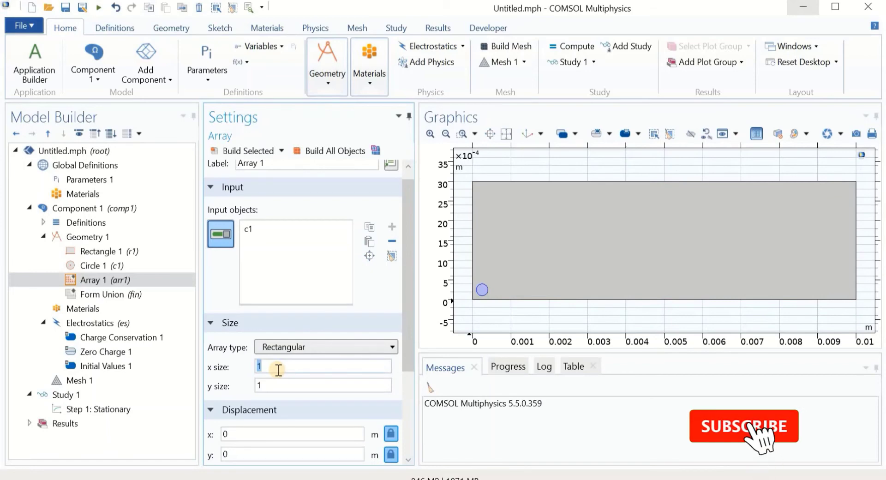
type("n_x")
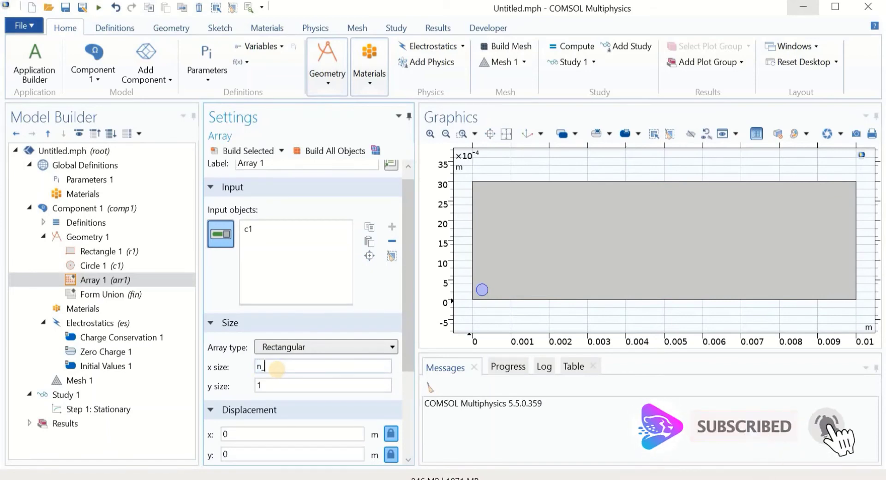
double_click(271, 390)
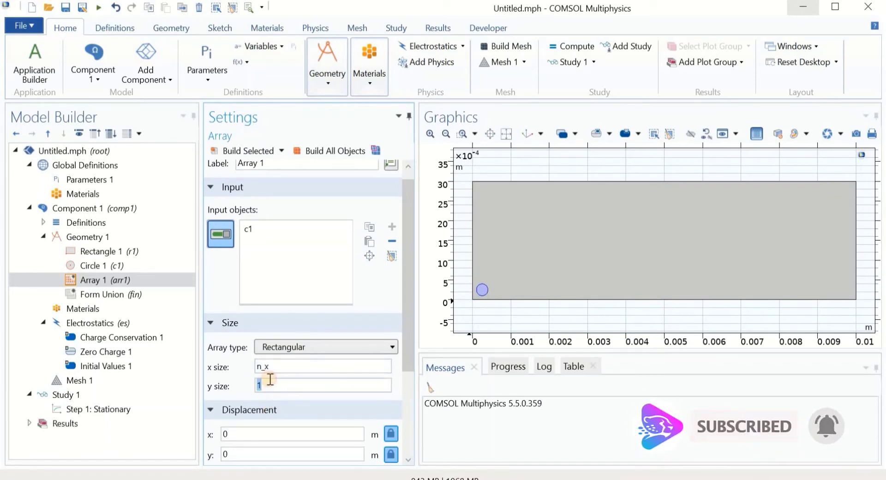
type("n_y")
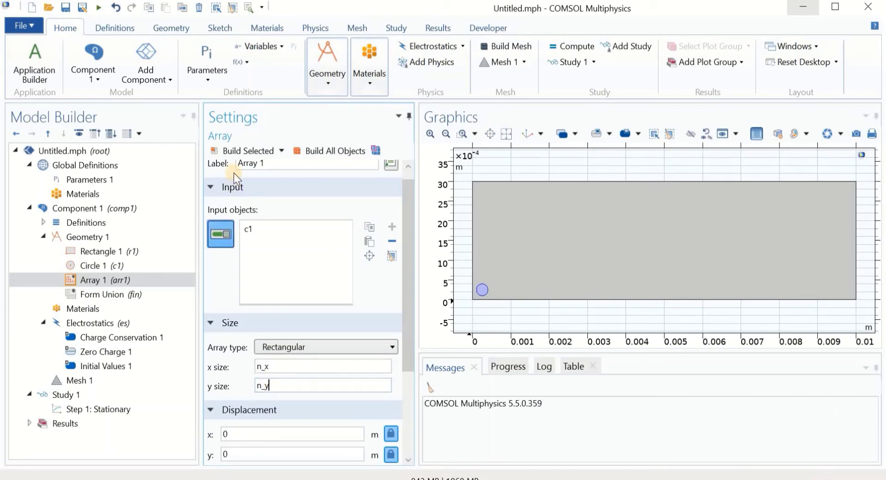
Set the array's displacement to g+D in both x and y, and build the array
scroll(392, 402, "down", 5)
scroll(416, 376, "up", 3)
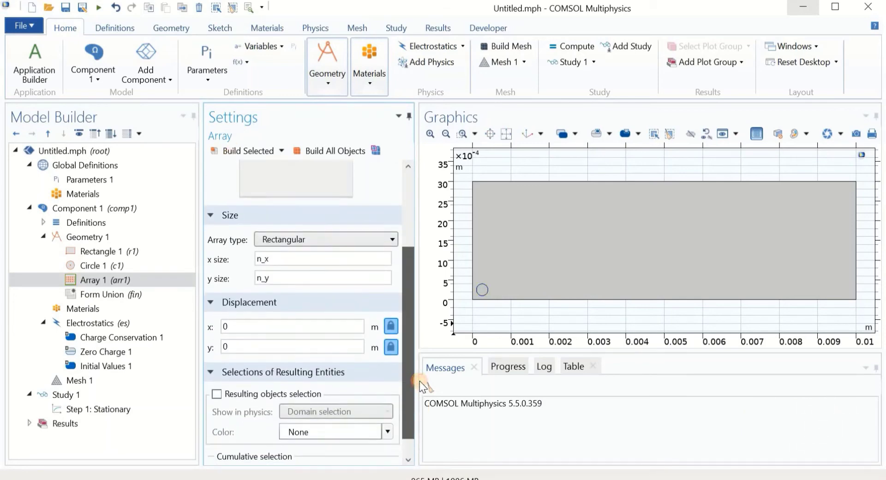
left_click(240, 375)
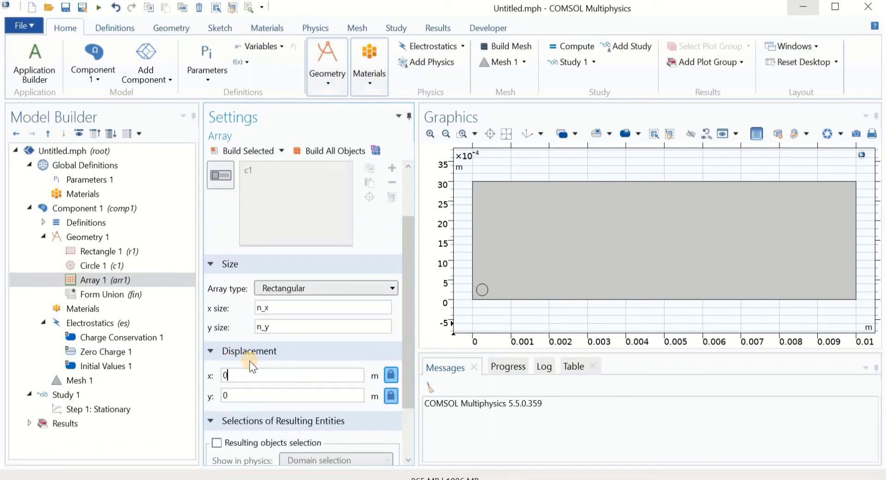
key("BackSpace")
type("g+D")
double_click(239, 395)
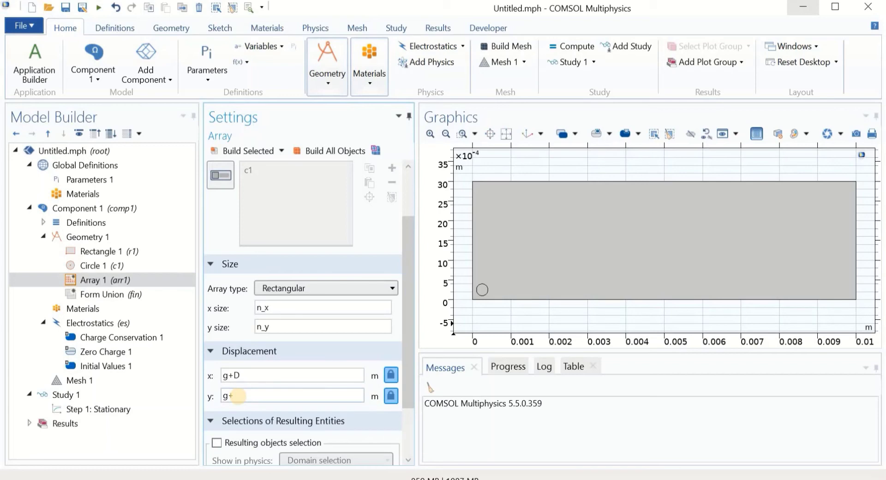
left_click(228, 376)
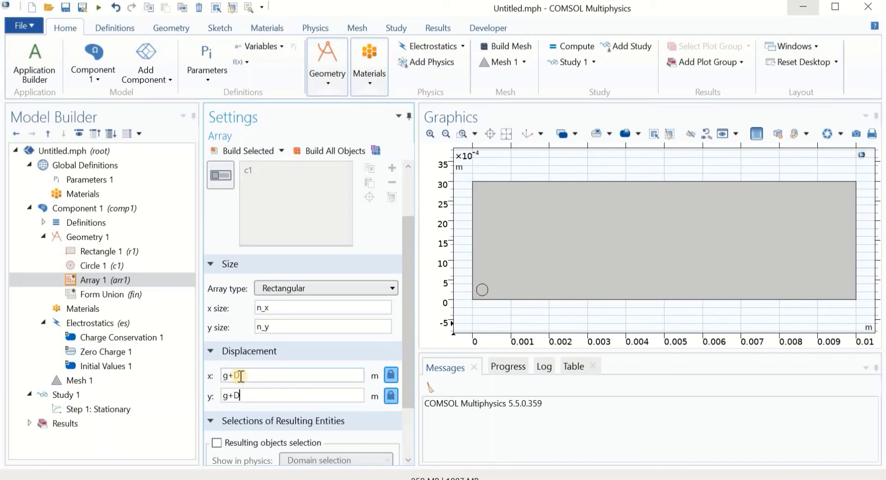
left_click(223, 151)
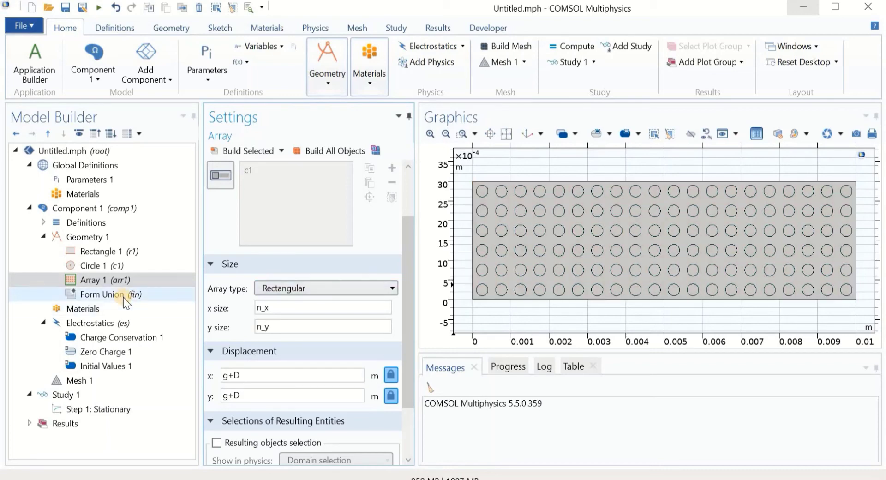
Build the complete geometry with Form Union and open the component's material overview
left_click(123, 295)
left_click(321, 150)
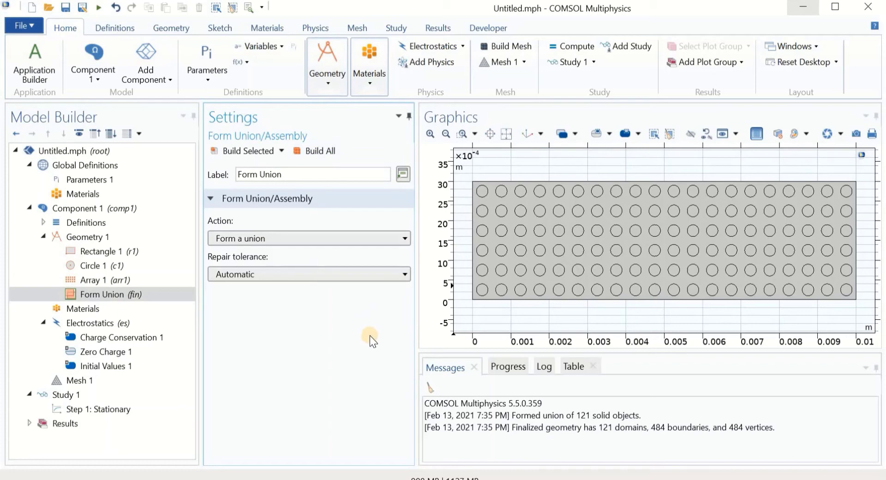
left_click(82, 310)
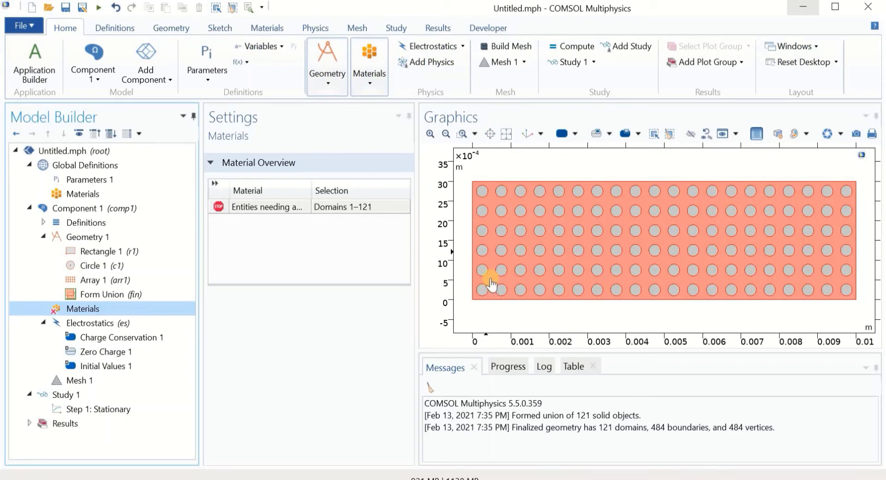
Add the built-in Air material to the component and assign it only to the circular inclusions, excluding the surrounding block domain
right_click(106, 309)
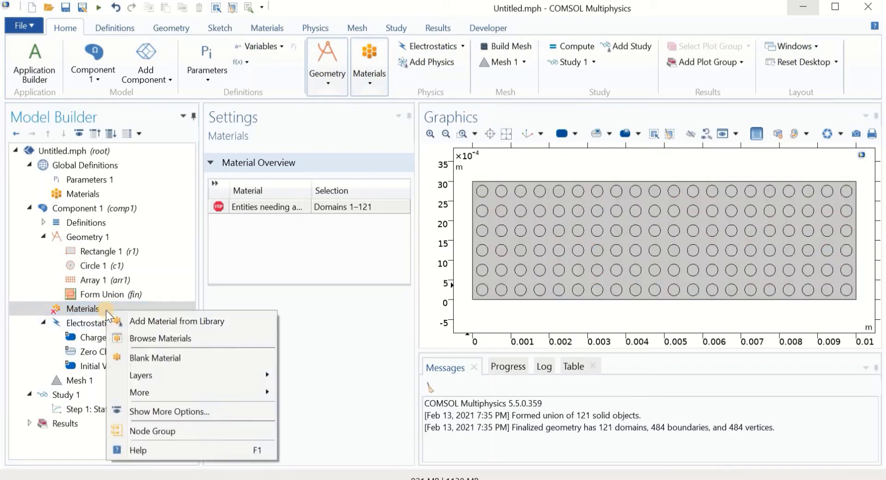
left_click(149, 323)
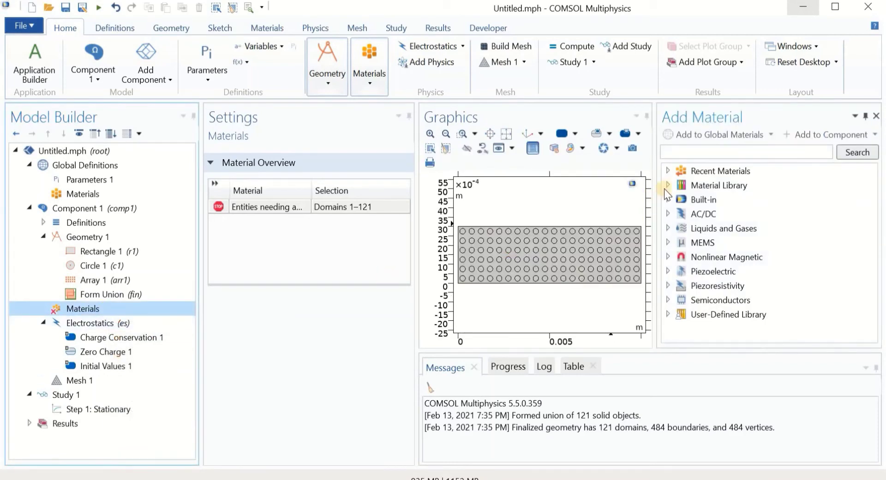
left_click(669, 200)
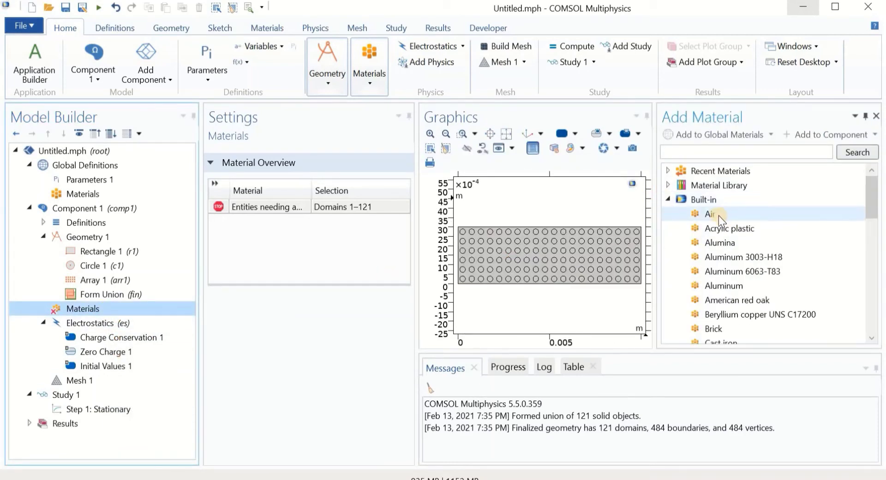
left_click(718, 216)
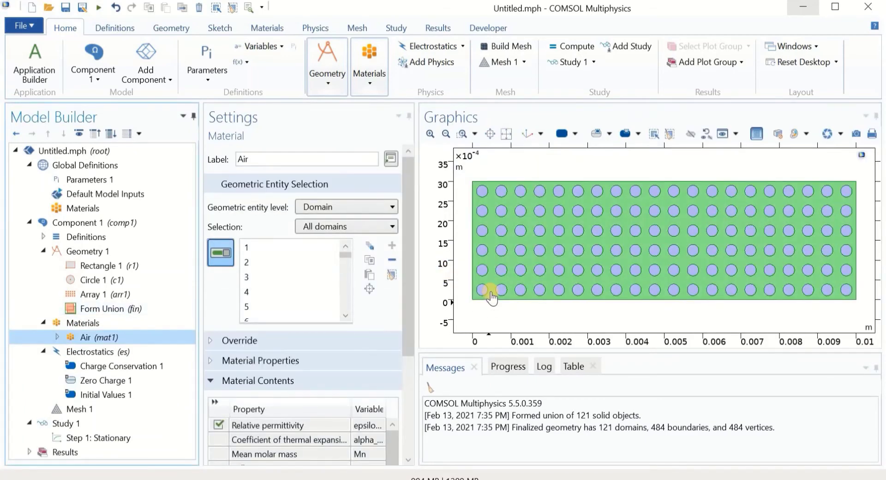
left_click(491, 295)
Add a blank material to the component and assign it to the block domain surrounding the circles
left_click(79, 323)
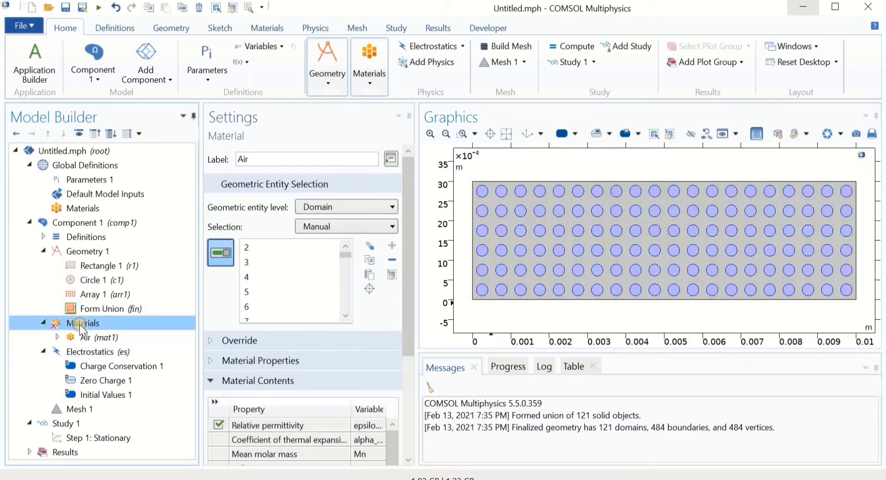
right_click(80, 325)
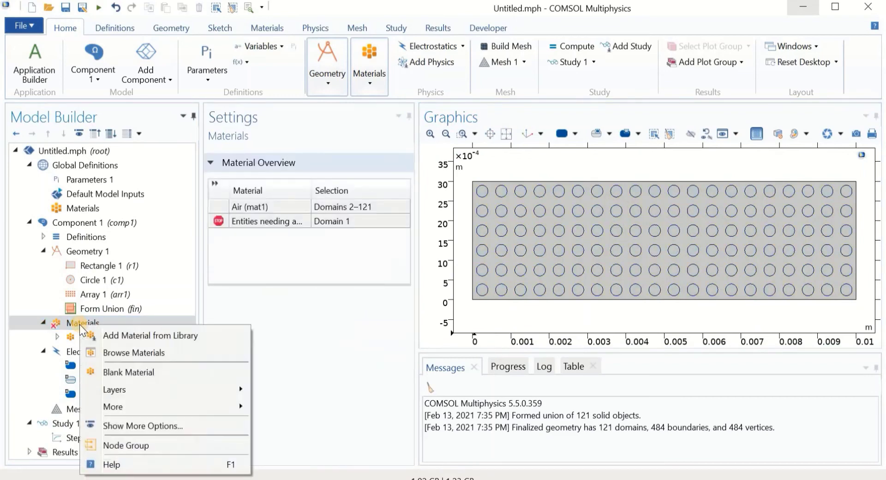
left_click(109, 372)
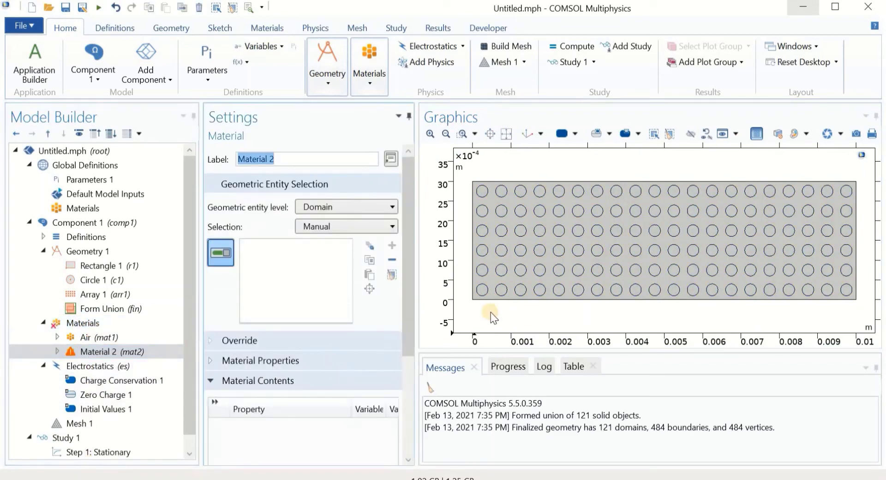
left_click(511, 280)
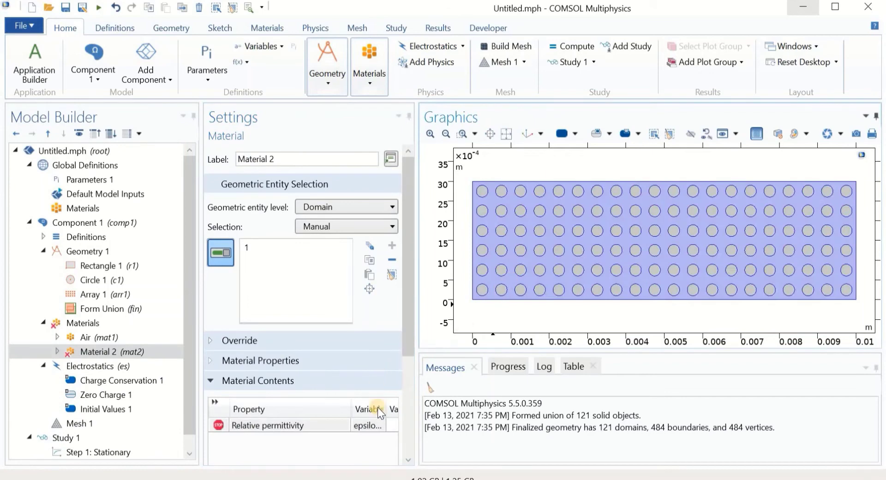
Set the blank material's relative permittivity to E1
left_click_drag(385, 407, 292, 409)
left_click(346, 424)
left_click(347, 421)
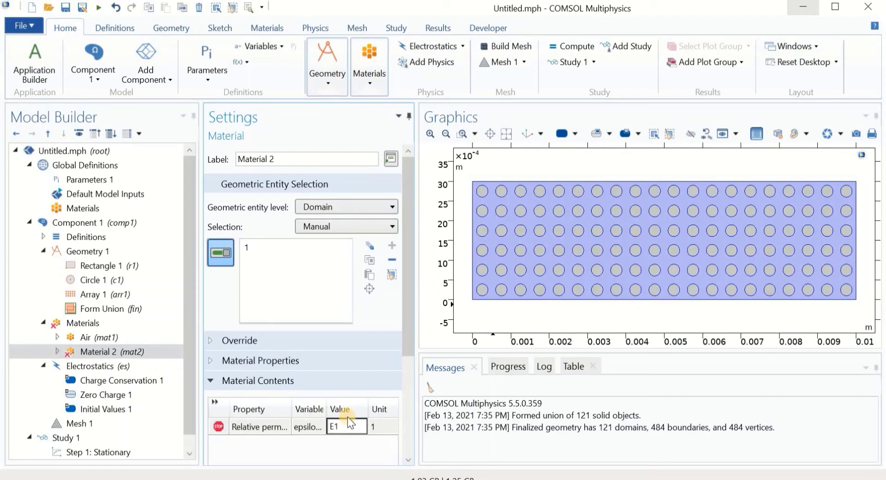
left_click(359, 451)
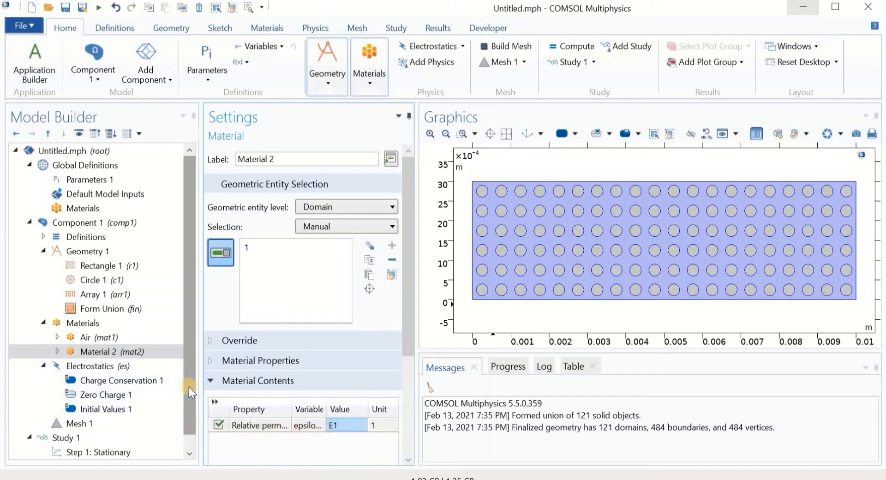
Set the out-of-plane thickness of the Electrostatics interface to w
scroll(187, 411, "down", 1)
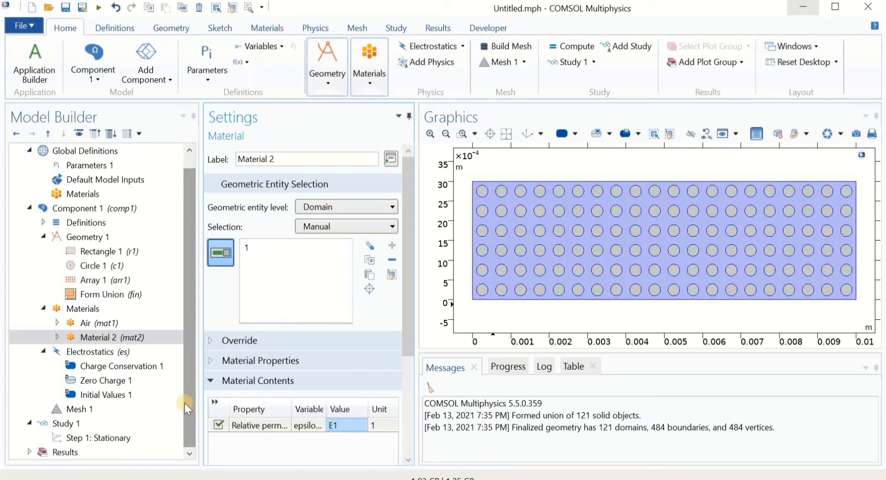
left_click(96, 353)
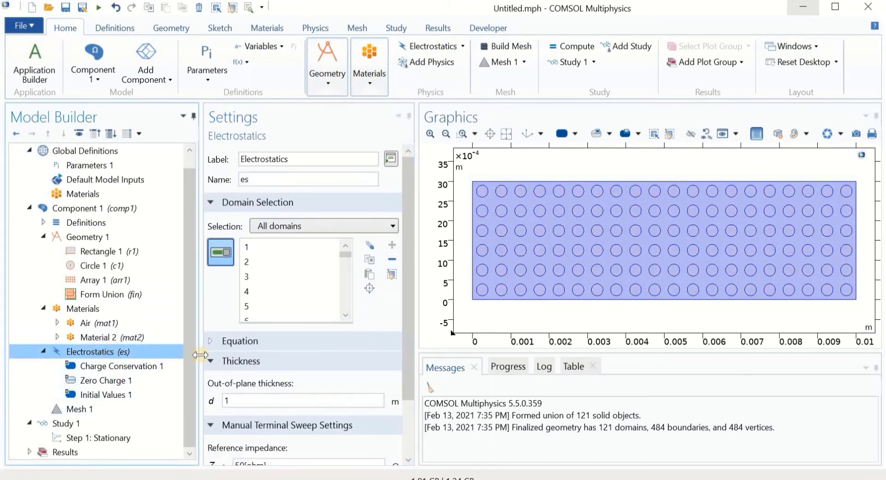
double_click(254, 400)
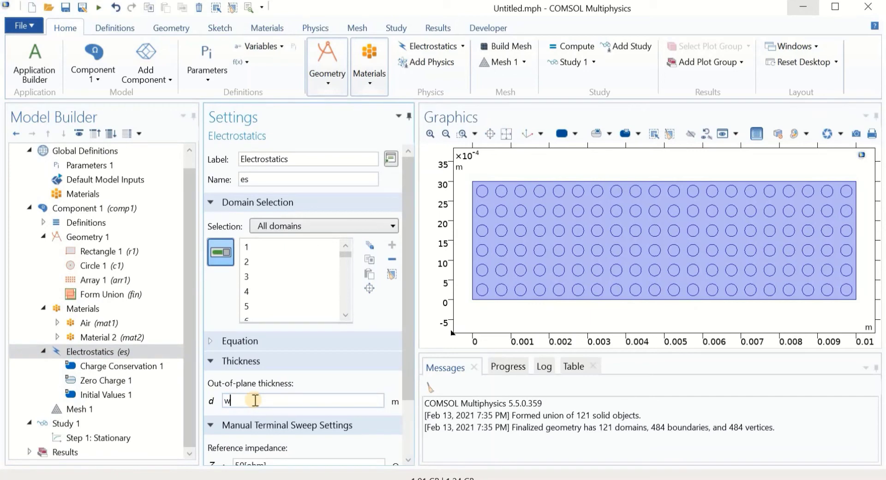
type("w")
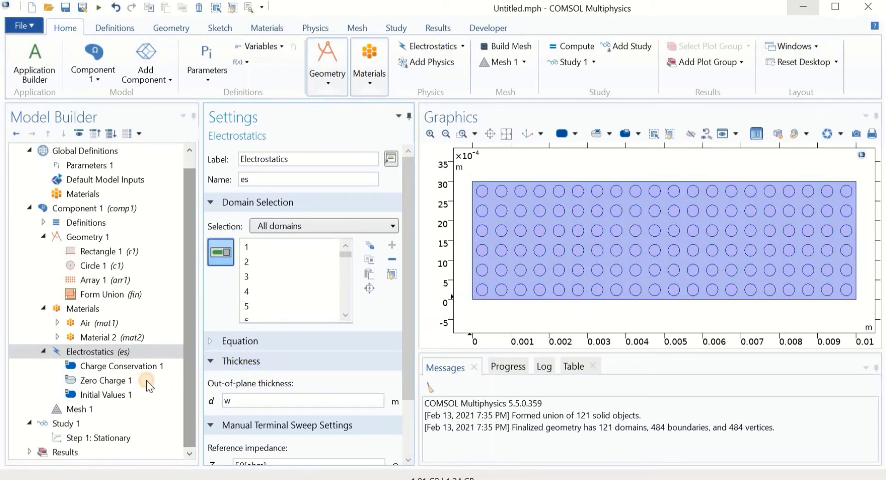
Add a Ground boundary condition to the Electrostatics physics and apply it to the block's lower edge
left_click(125, 350)
right_click(126, 350)
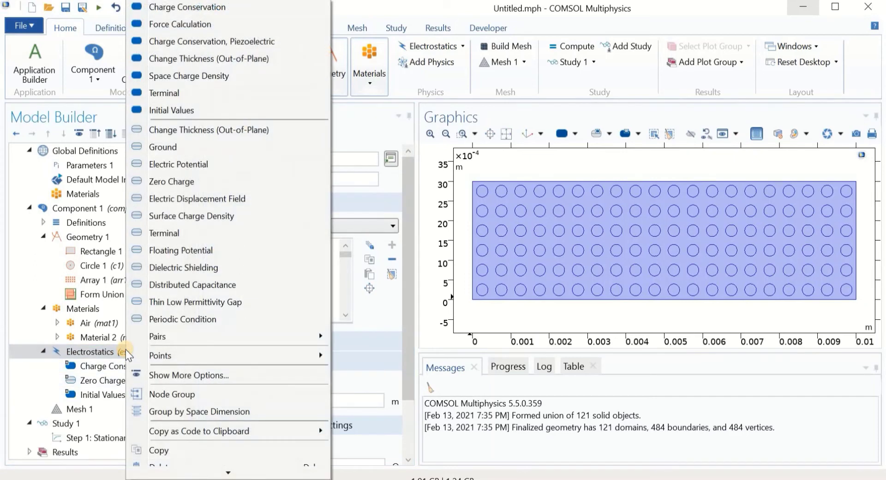
left_click(168, 145)
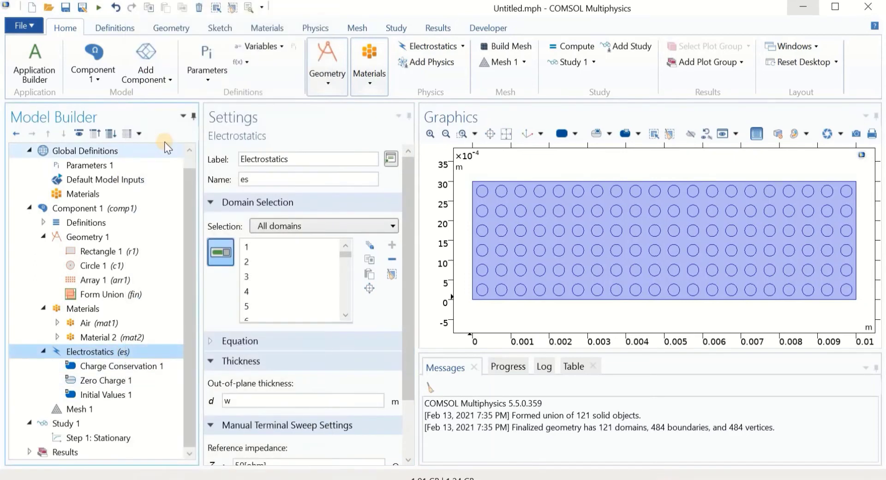
left_click(572, 299)
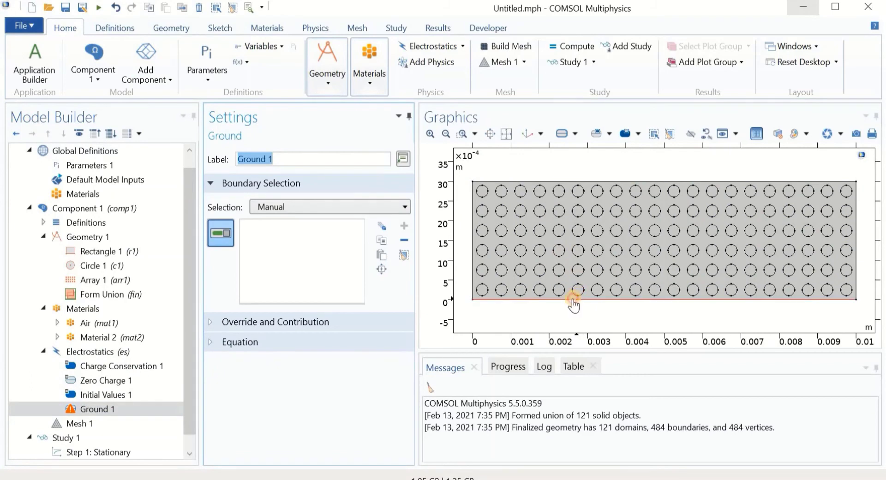
Add a boundary Terminal on the block's upper edge and set its terminal type to Voltage
left_click(104, 354)
right_click(103, 354)
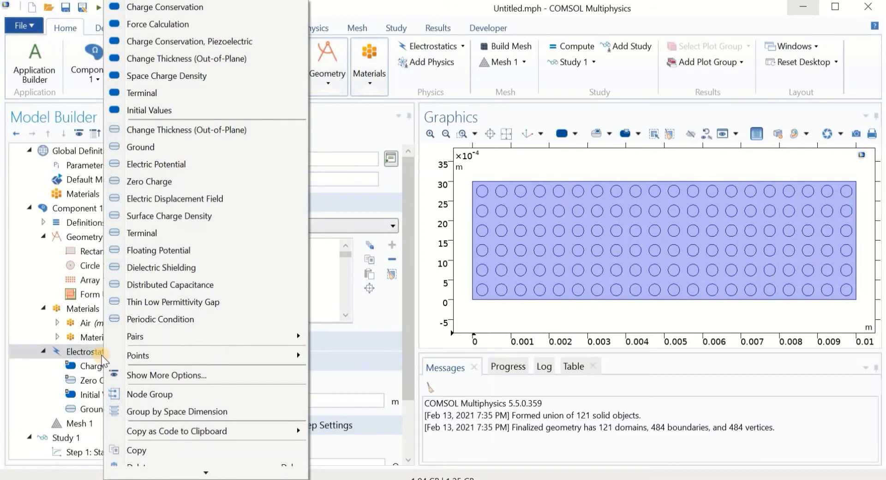
left_click(137, 232)
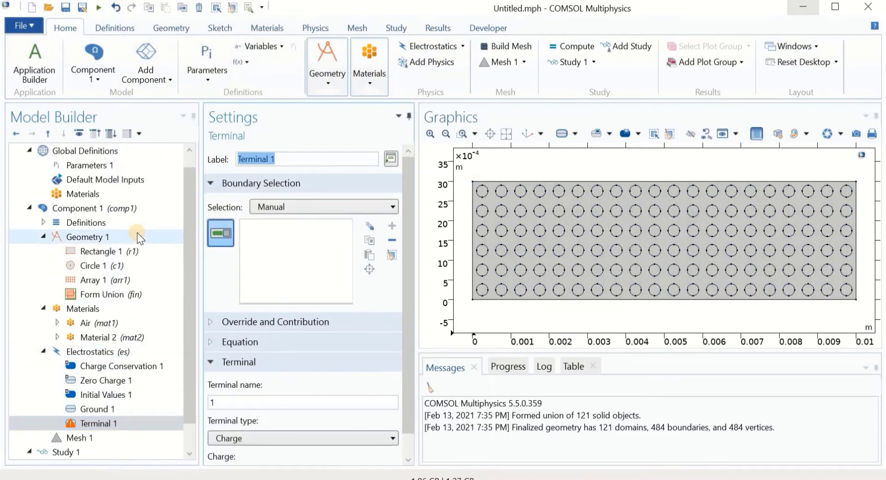
left_click(563, 182)
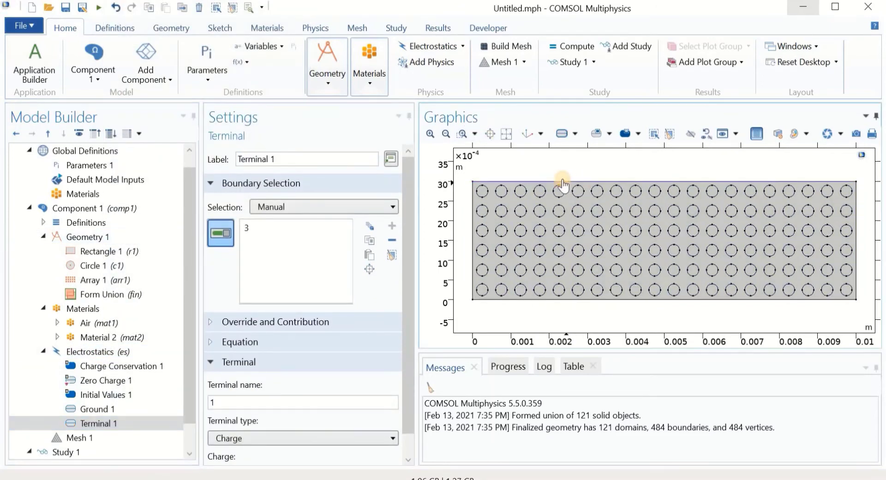
scroll(410, 323, "down", 1)
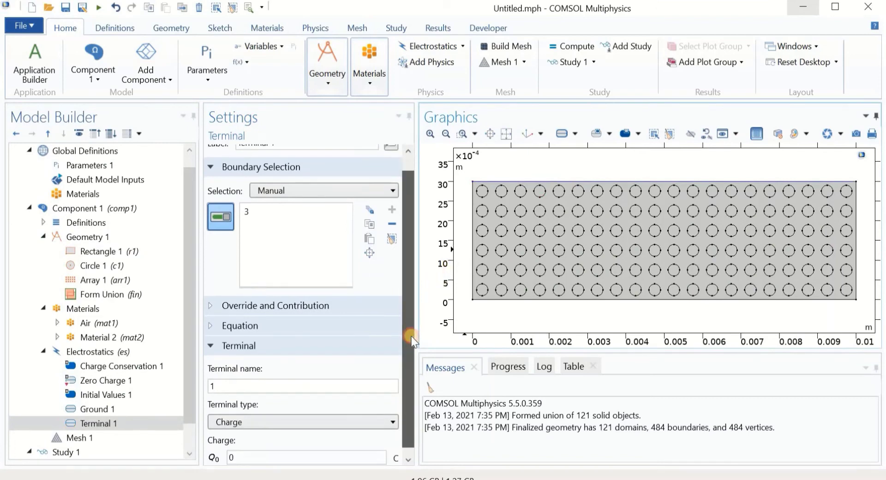
left_click(369, 418)
left_click(353, 427)
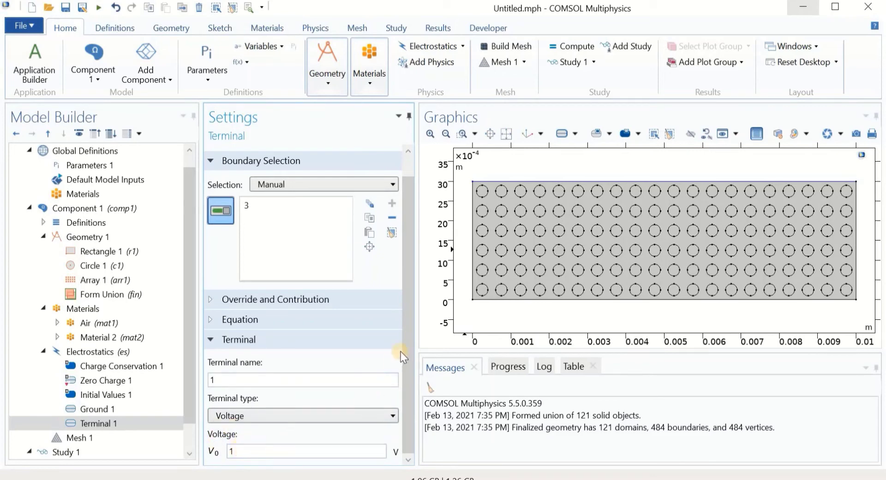
Build the physics-controlled mesh for the whole geometry and compute Study 1
left_click(98, 412)
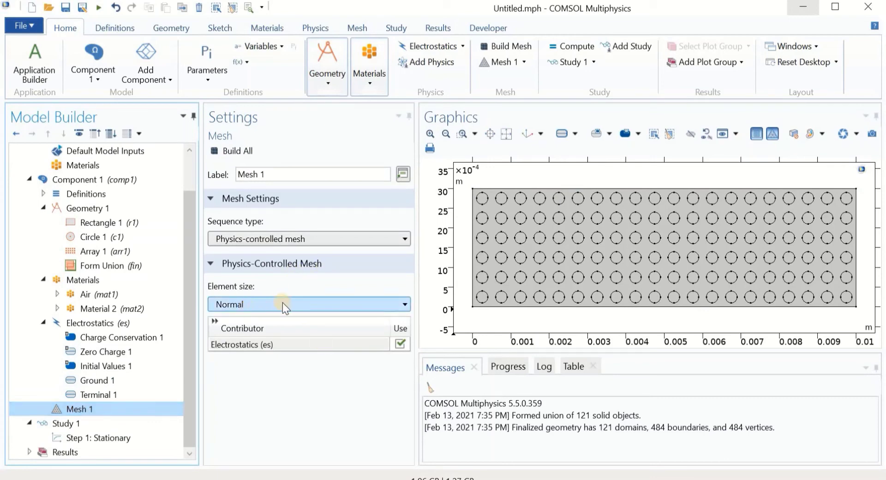
left_click(237, 149)
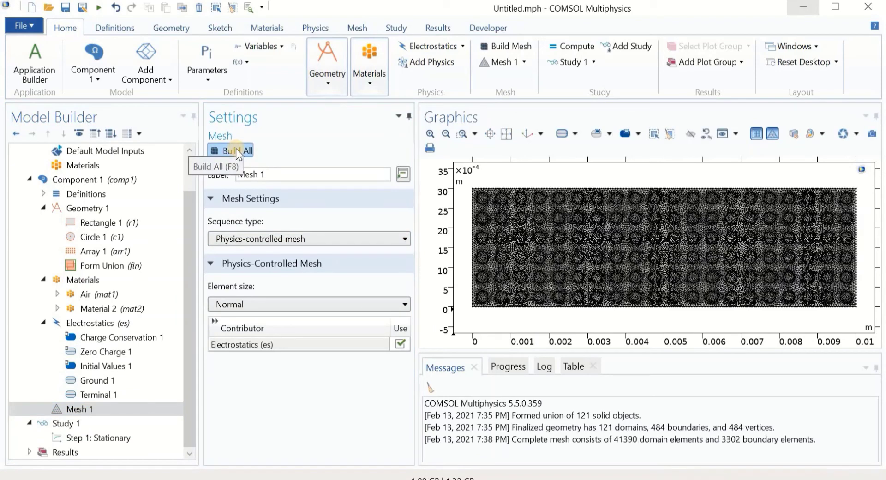
left_click(112, 410)
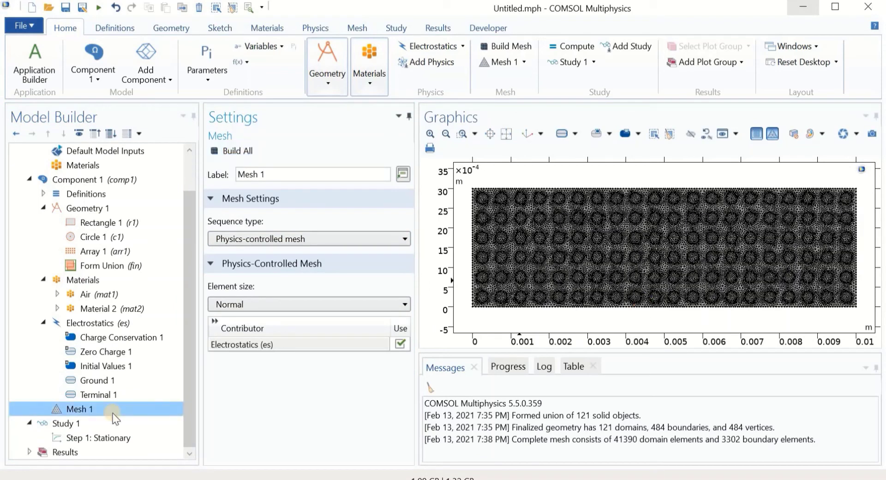
left_click(84, 420)
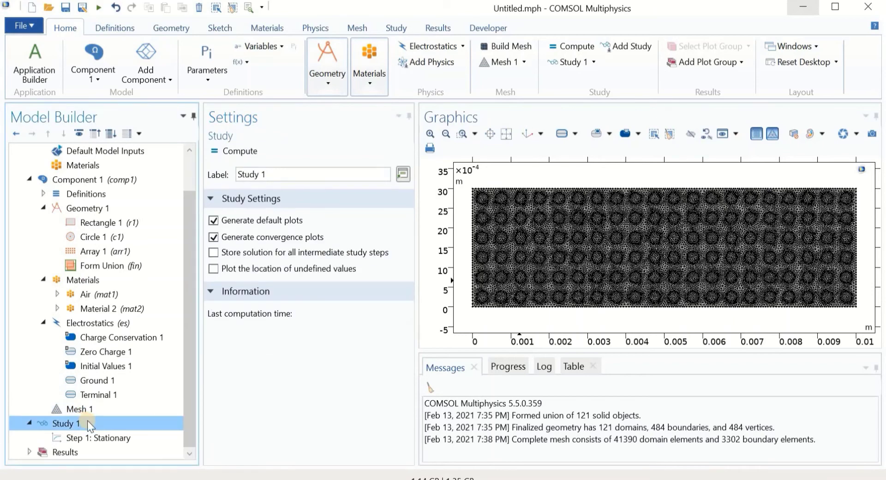
left_click(240, 156)
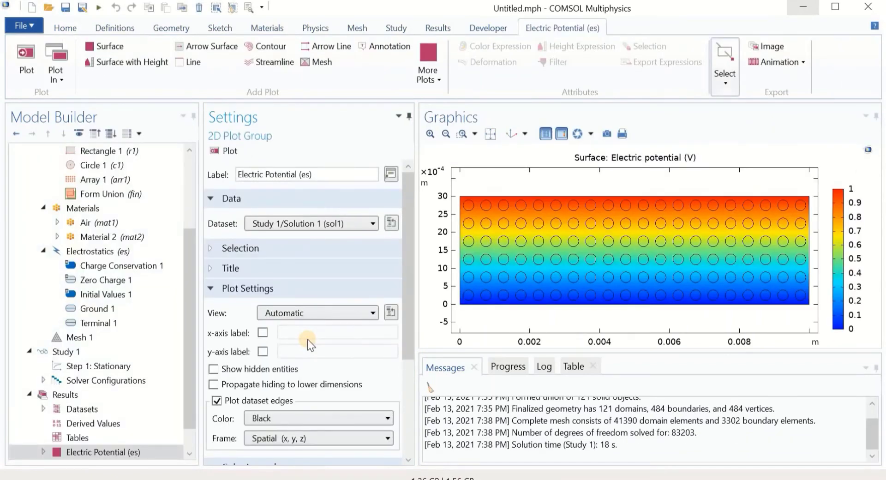
Add a 2D plot group to the results, label it "Electric _field", and add a Contour plot to it
left_click_drag(190, 365, 190, 383)
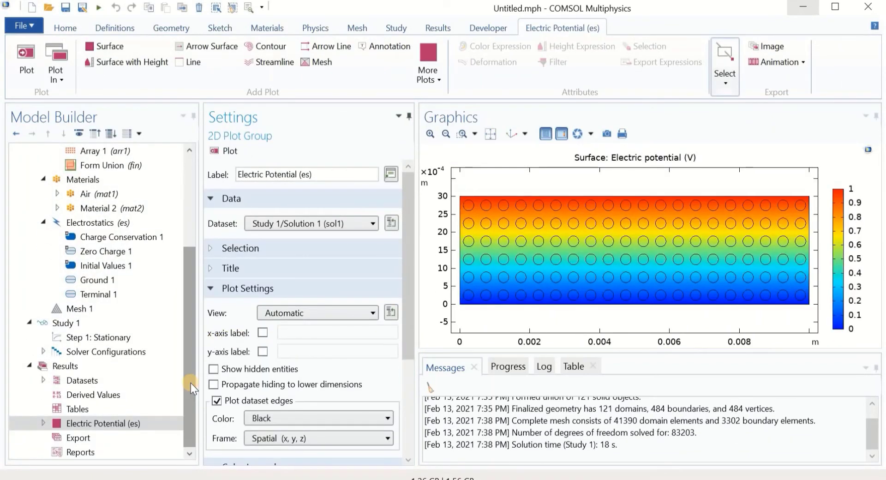
left_click(69, 367)
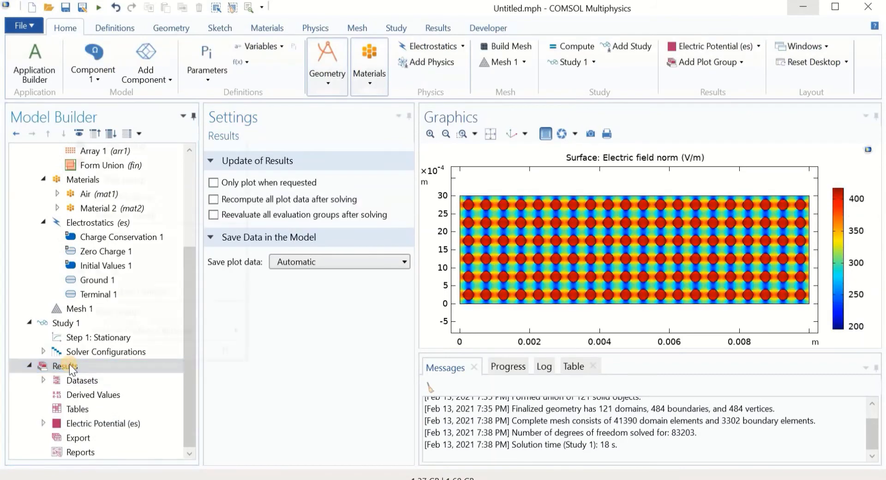
right_click(69, 365)
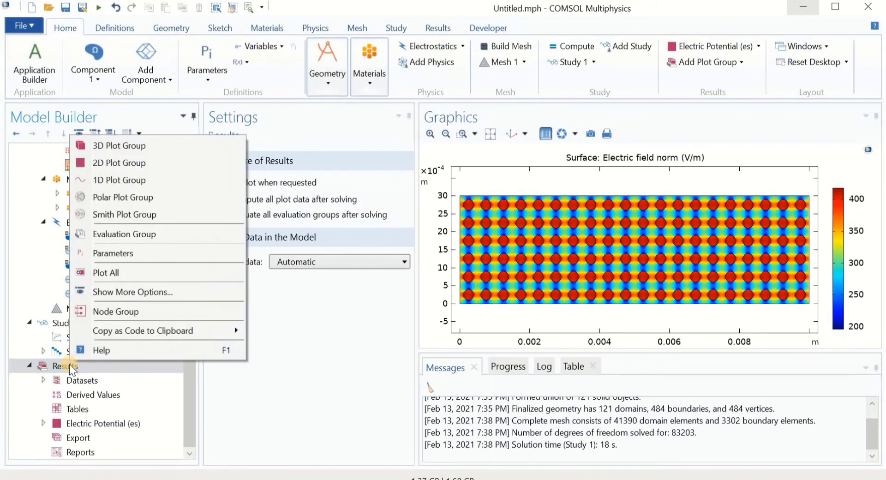
left_click(121, 164)
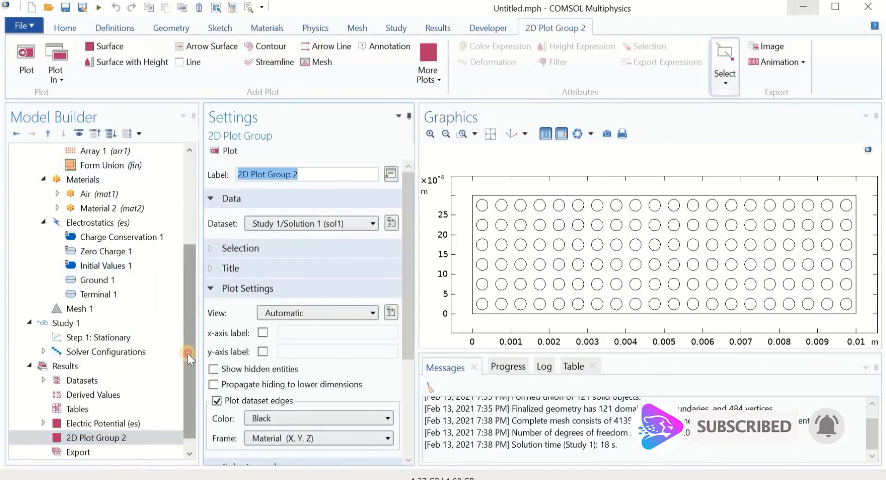
scroll(187, 355, "down", 1)
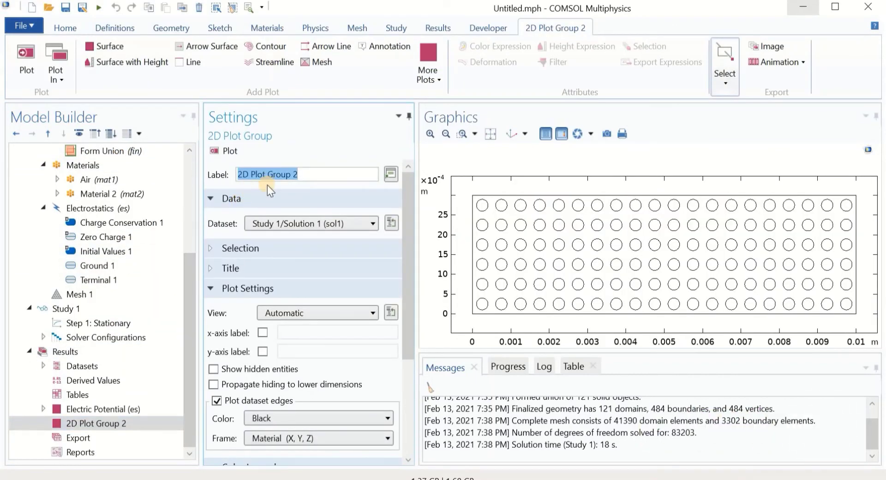
type("Electric _field")
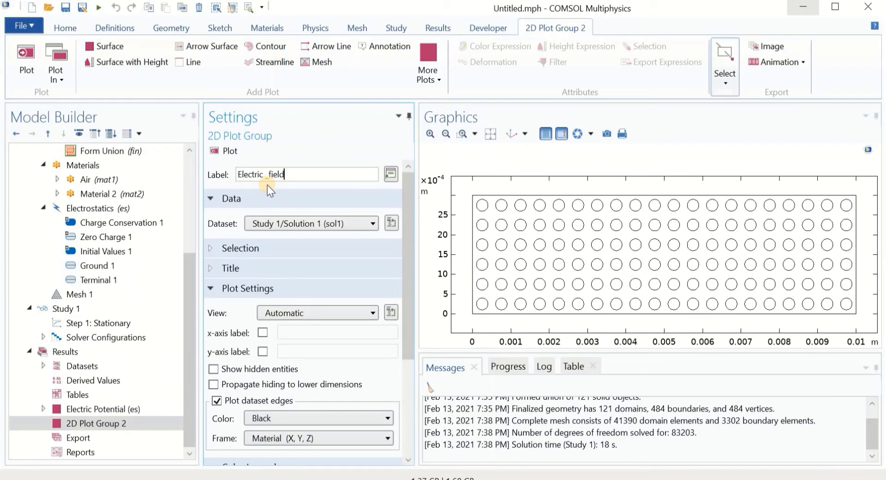
right_click(118, 421)
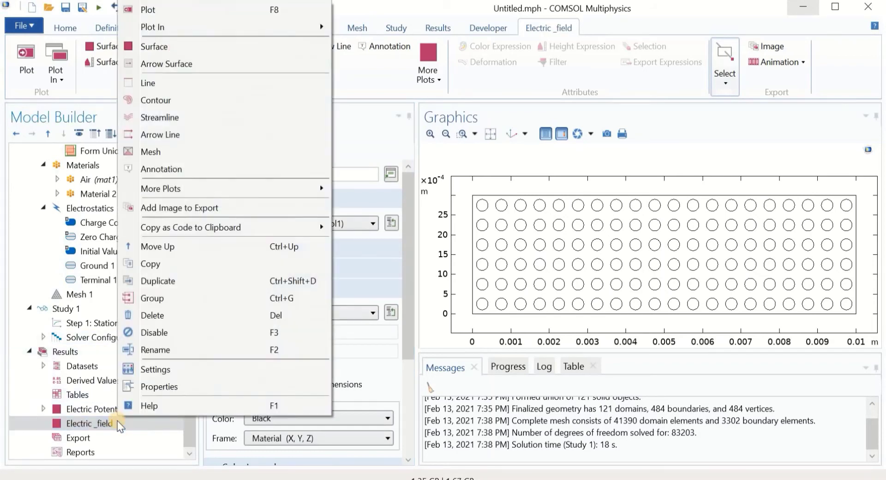
left_click(153, 100)
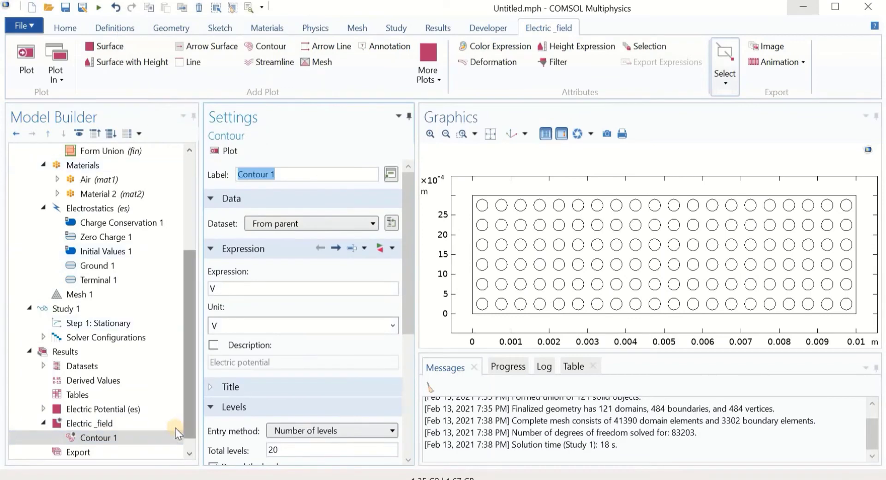
Set the Contour plot's expression to the electric field norm, es.normE, and plot it
left_click(140, 439)
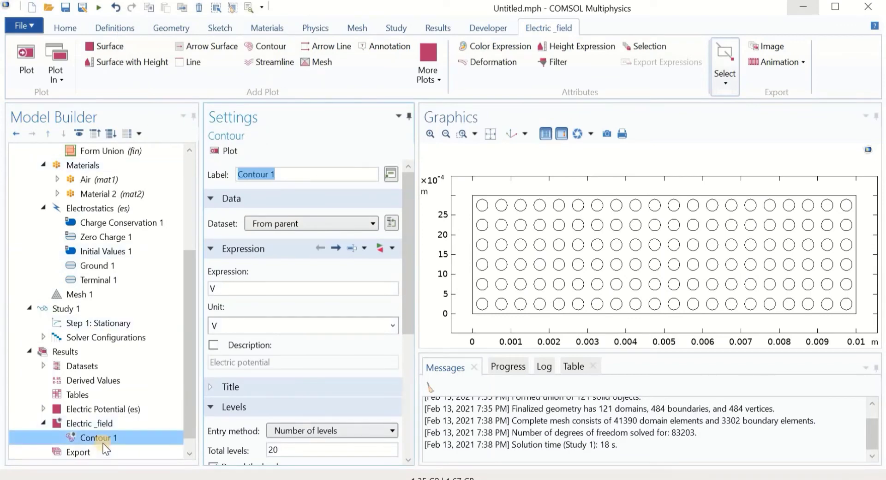
left_click(381, 248)
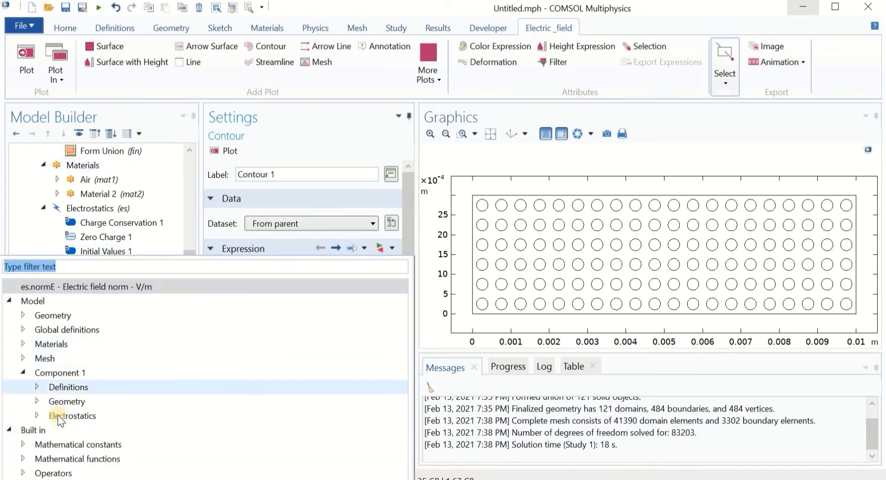
left_click(37, 416)
scroll(118, 420, "down", 1)
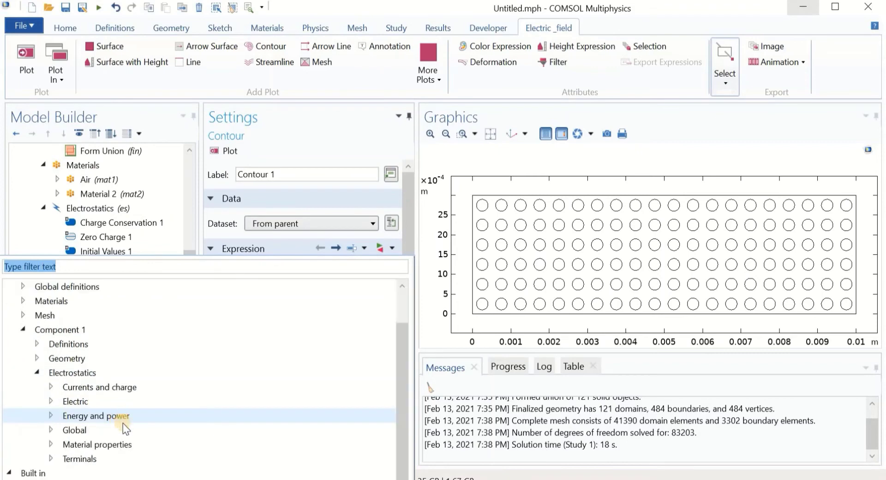
left_click(51, 401)
scroll(115, 397, "down", 2)
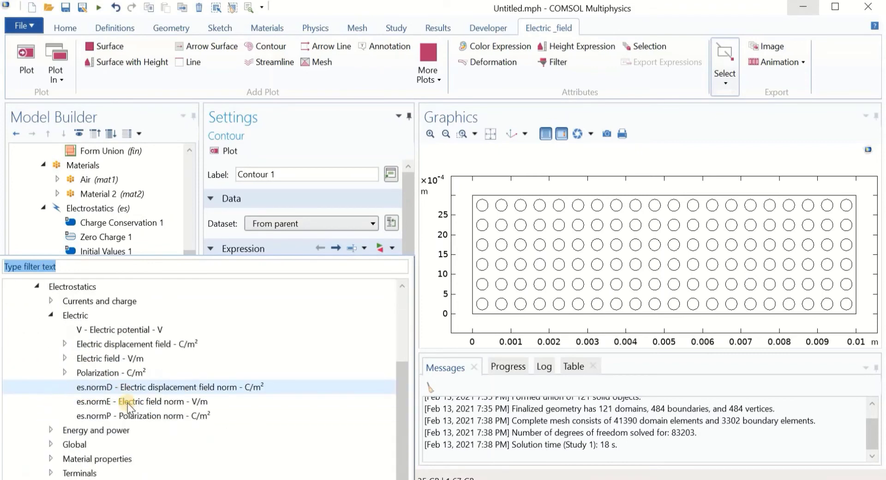
double_click(159, 403)
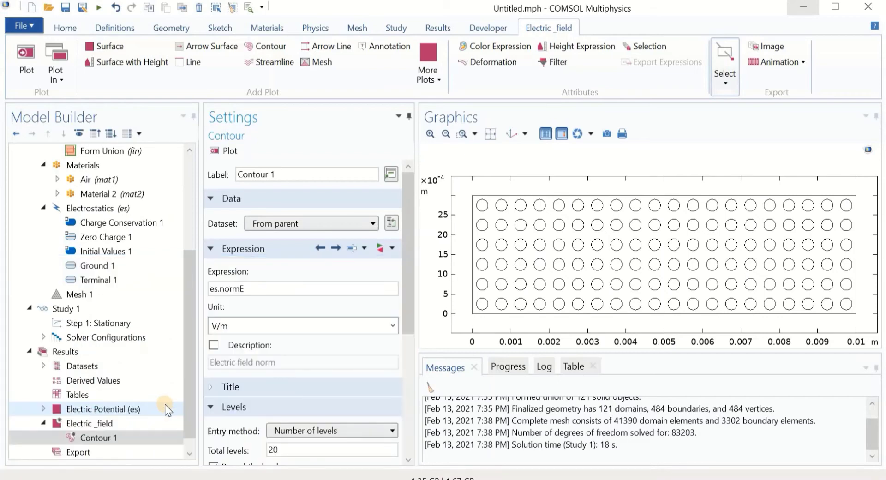
left_click(124, 436)
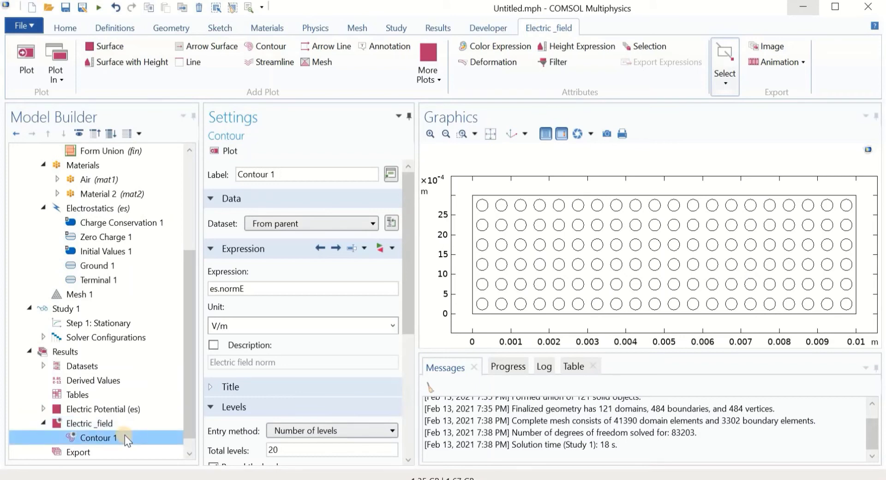
left_click(221, 150)
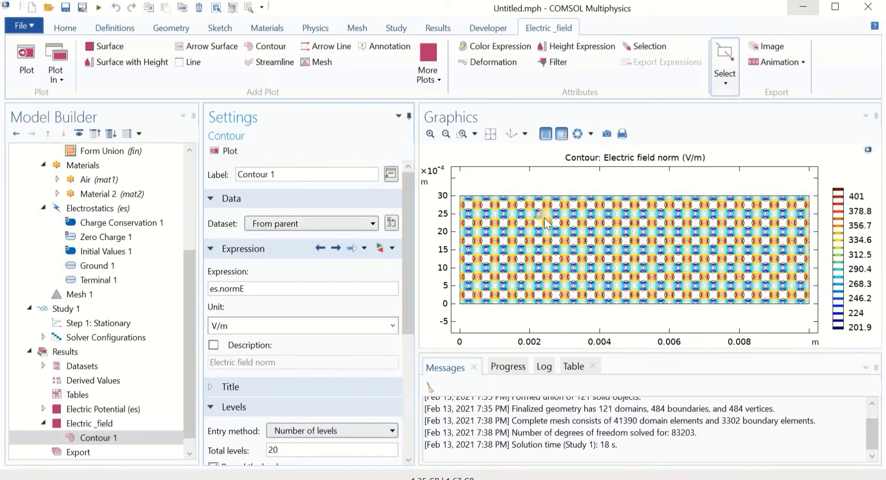
Enlarge the graphics area and examine the electric field contours around the circular inclusions up close and across the whole block
left_click_drag(629, 350, 655, 446)
scroll(574, 261, "up", 3)
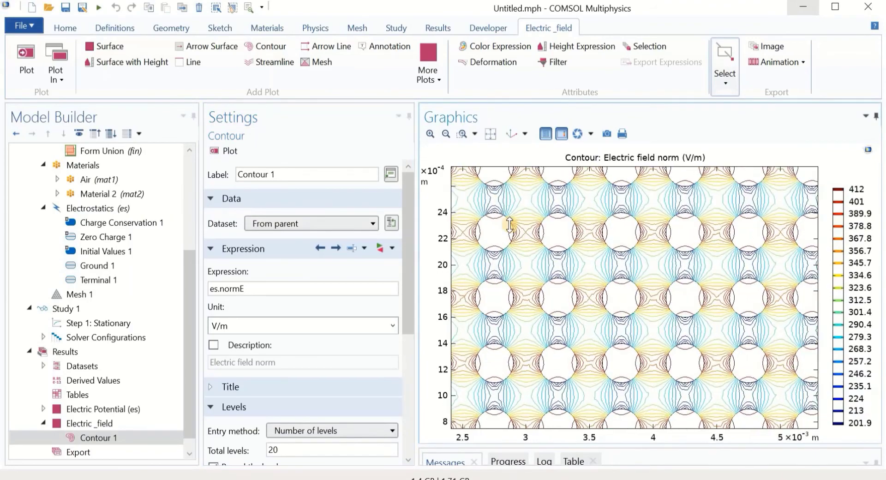
scroll(478, 234, "up", 1)
scroll(564, 259, "up", 3)
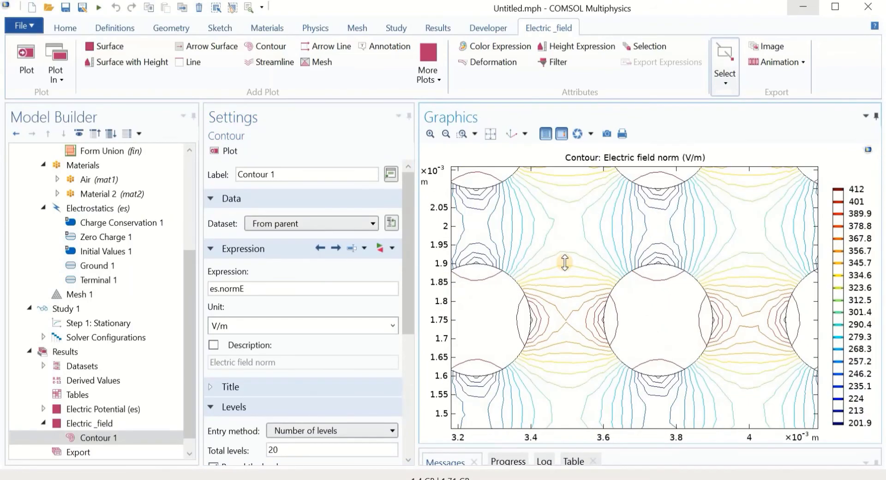
scroll(600, 295, "down", 5)
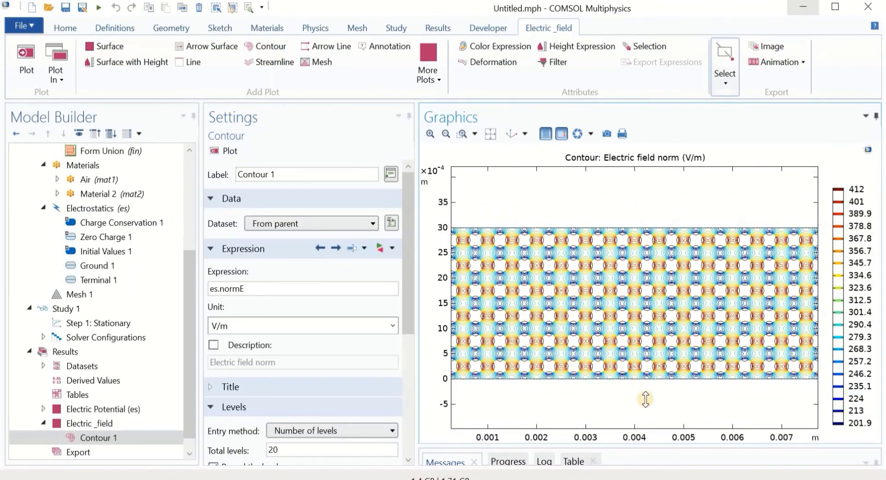
scroll(655, 417, "down", 2)
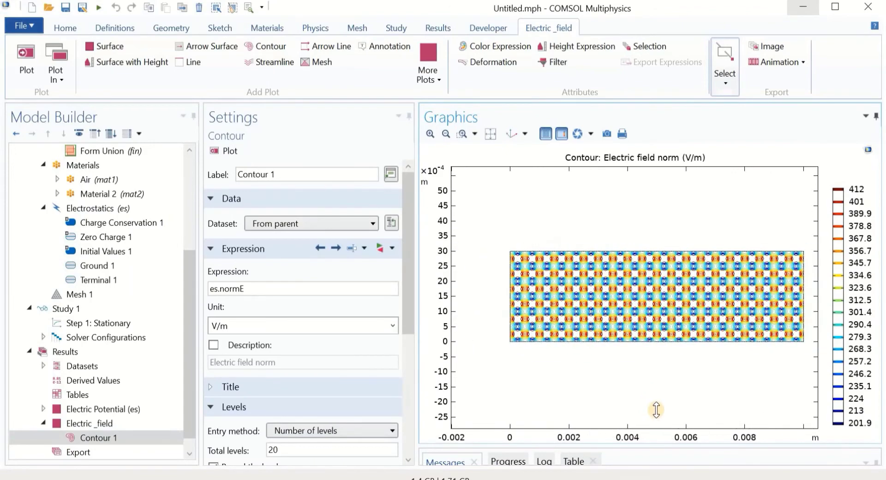
left_click(490, 134)
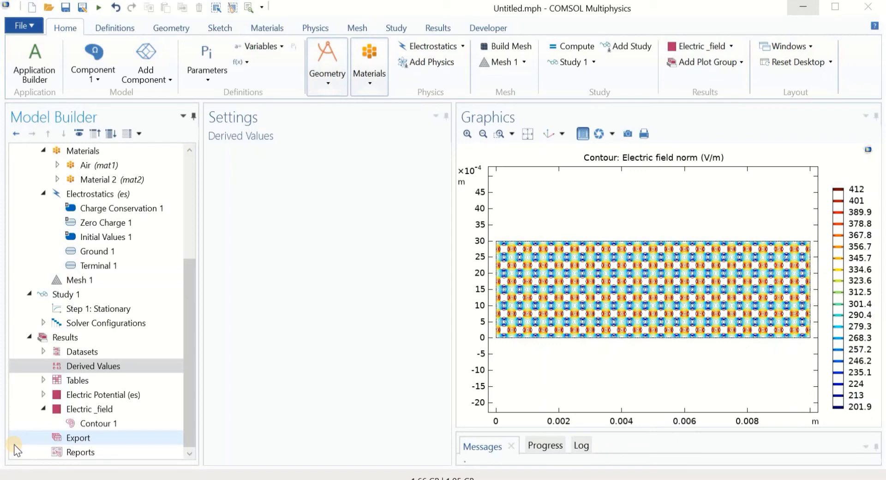
Add a Global Evaluation to the derived values and label it "Permittivity_Er"
left_click(62, 368)
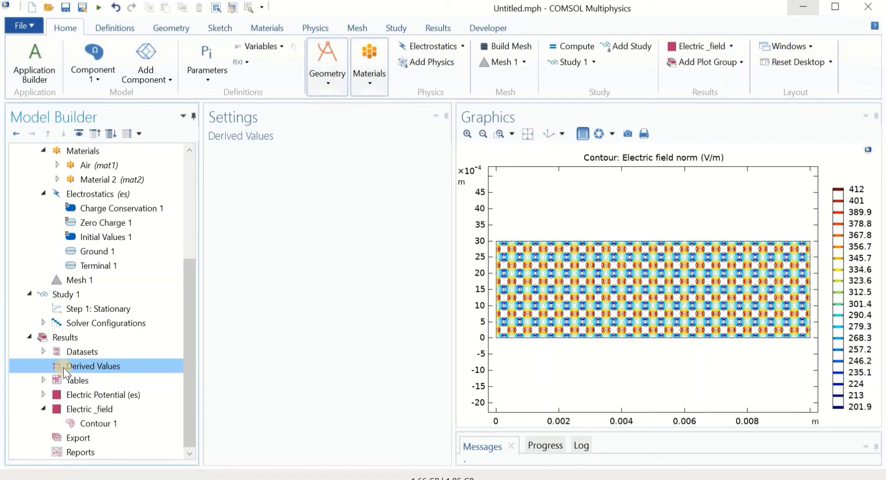
right_click(63, 368)
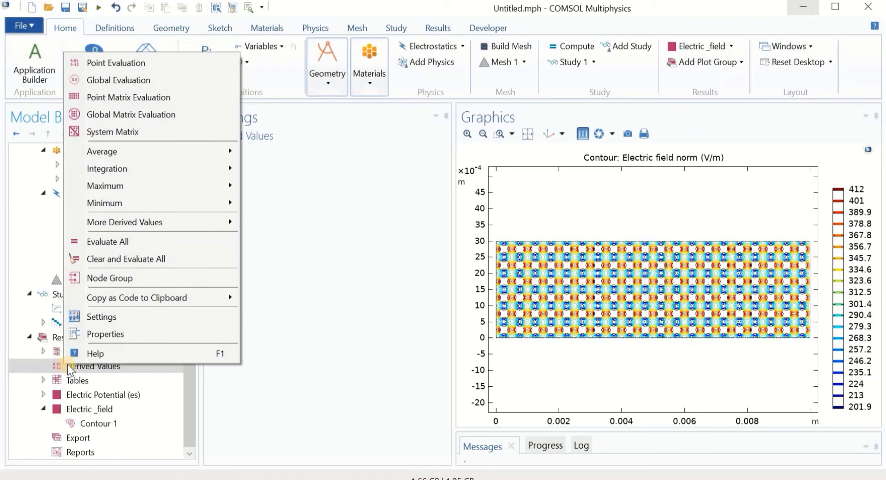
left_click(120, 82)
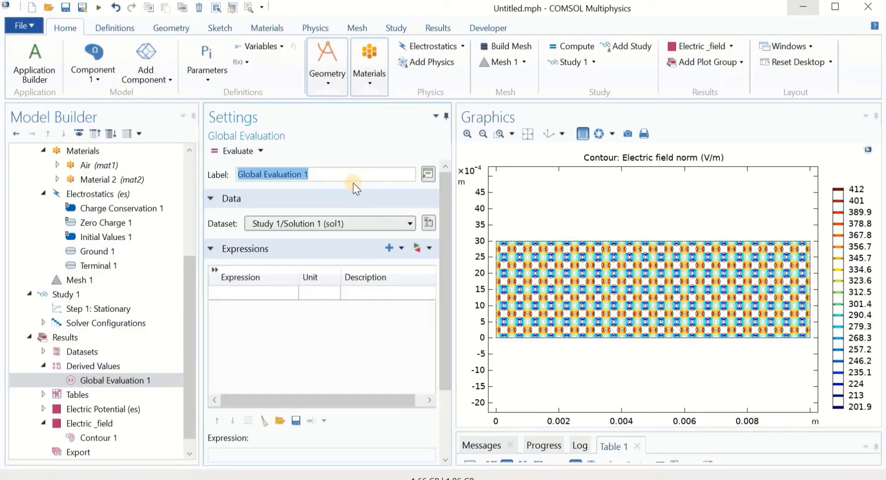
type("Perm")
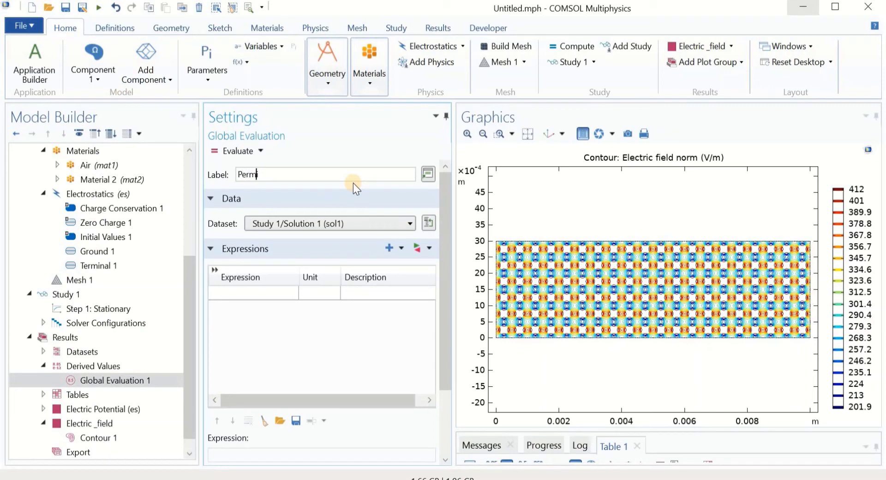
type("ittivity_Er")
Insert the terminal's Maxwell capacitance, es.C11, as the expression of the Permittivity_Er evaluation
left_click(417, 249)
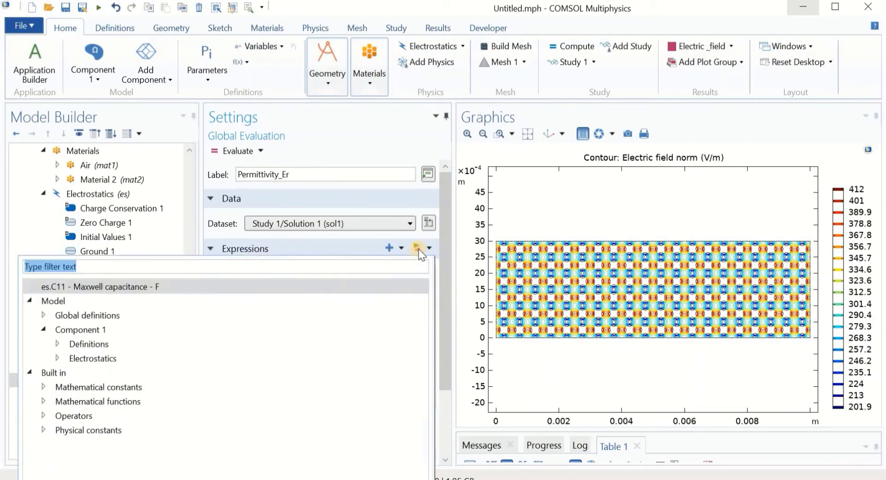
left_click(57, 357)
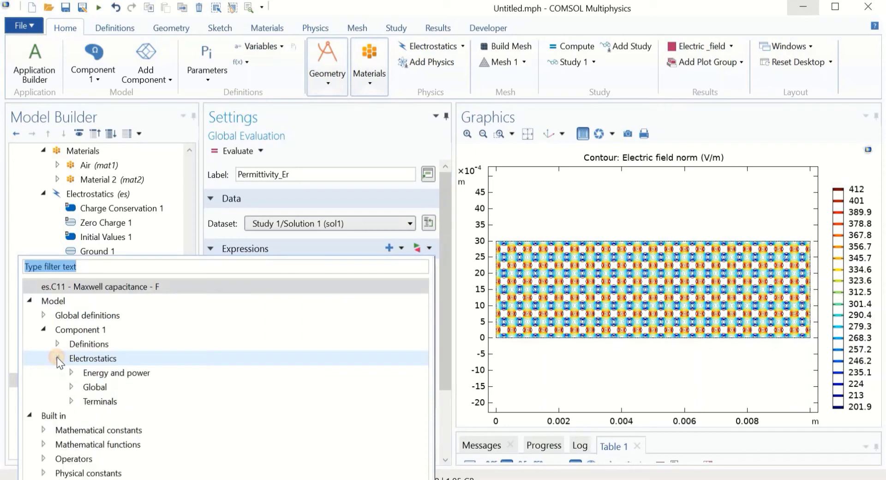
left_click(71, 401)
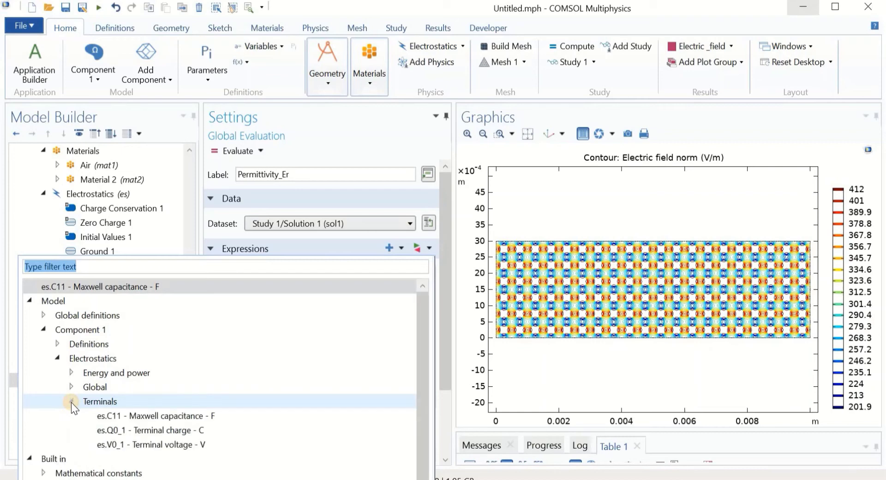
double_click(201, 416)
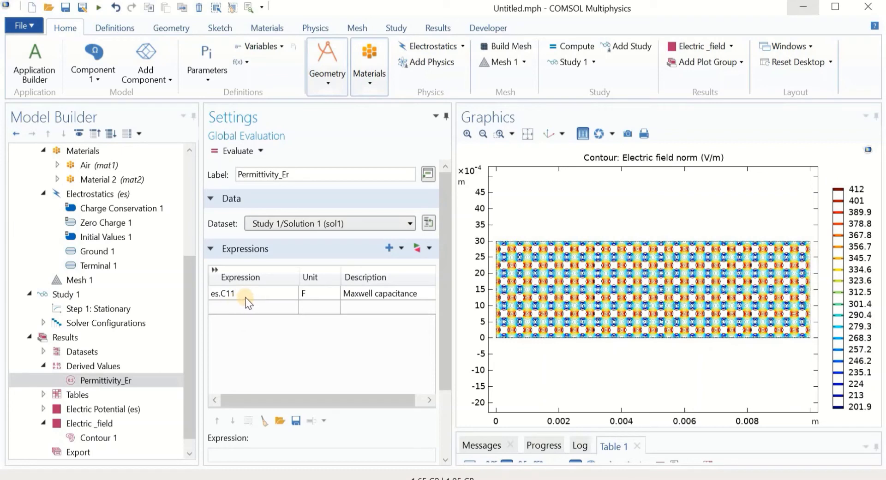
Extend the capacitance expression to the relative permittivity formula d*es.C11/(E0*w^2)
left_click(212, 295)
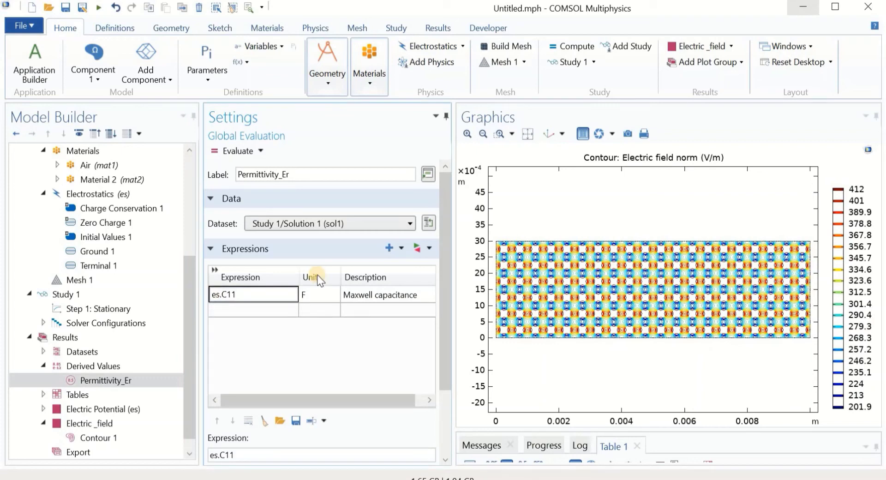
type("d*")
key("Right")
key("Right")
key("Right")
key("Right")
type("/()")
type("E0")
type("*w")
type("^")
type("6")
key("BackSpace")
type("2")
left_click(343, 376)
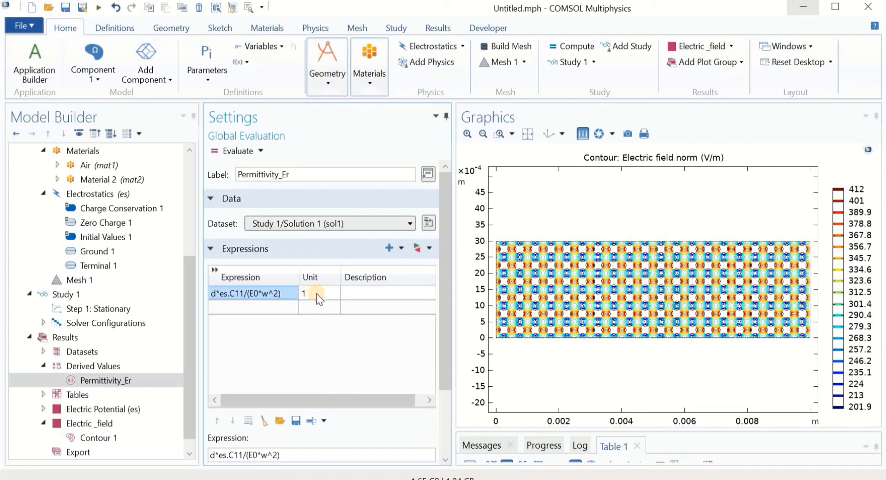
Describe the permittivity expression as "Er" and evaluate it, enlarging the results table to show the value
left_click(365, 296)
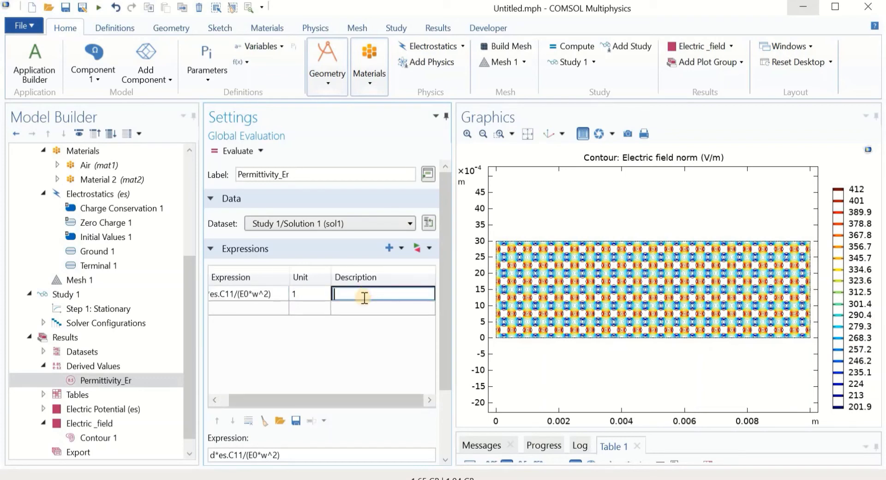
type("Er")
left_click(331, 353)
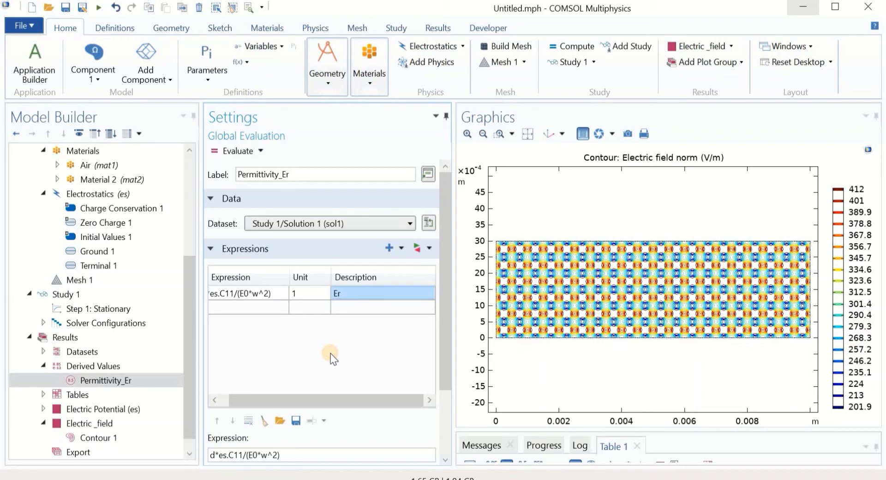
left_click(237, 151)
left_click_drag(539, 429, 520, 344)
left_click(492, 424)
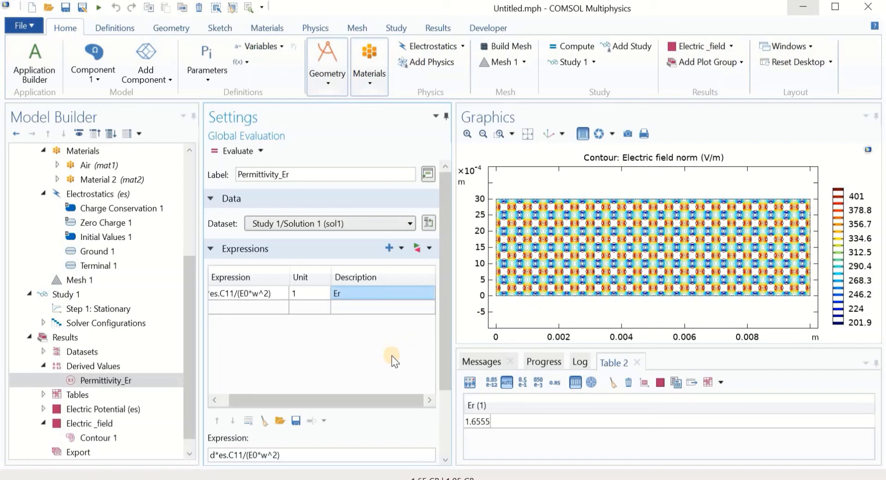
Switch to the Application Builder and start a new form with both its title and name set to "Permittivity_calc"
left_click(40, 65)
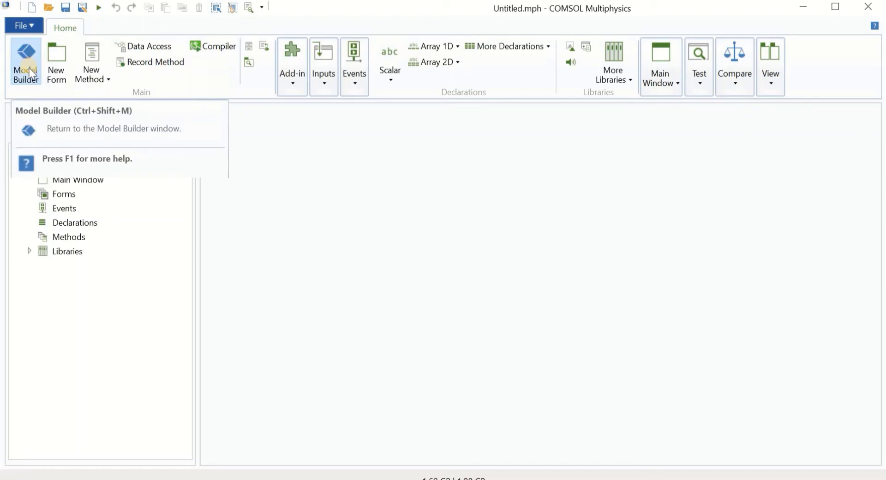
left_click(54, 61)
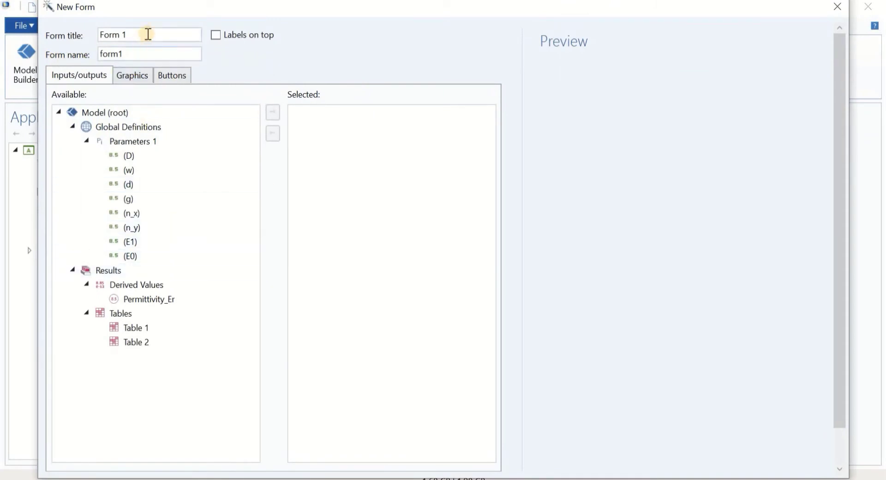
left_click_drag(147, 34, 65, 35)
type("Permittivity_calc")
left_click_drag(167, 37, 65, 36)
key("ctrl+c")
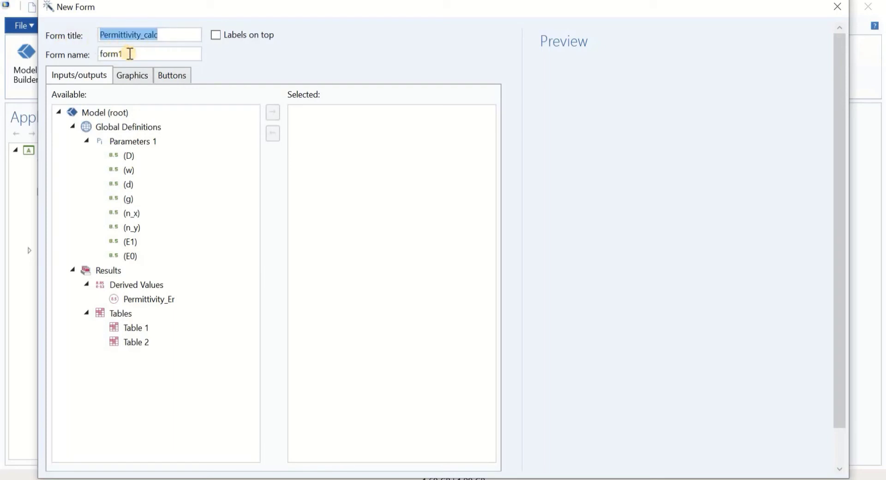
left_click_drag(130, 53, 89, 57)
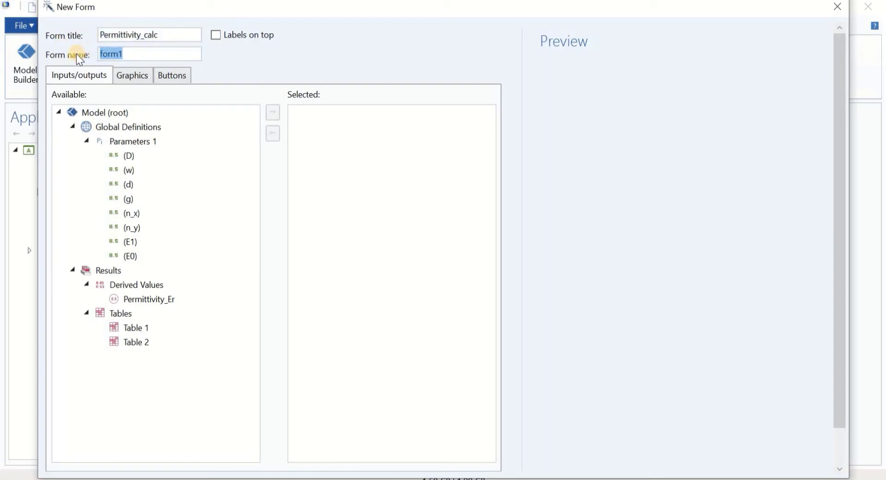
key("ctrl+v")
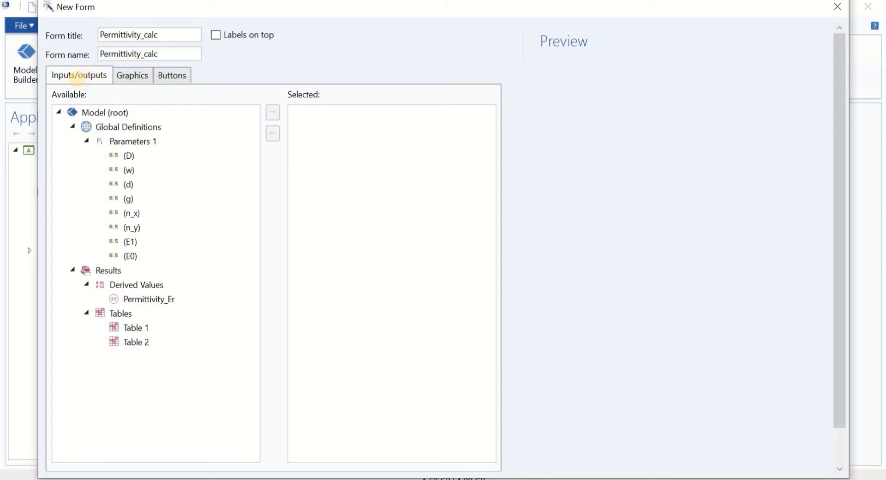
Include the parameters D, g and E1 as input fields in the new form
left_click(133, 156)
left_click(273, 112)
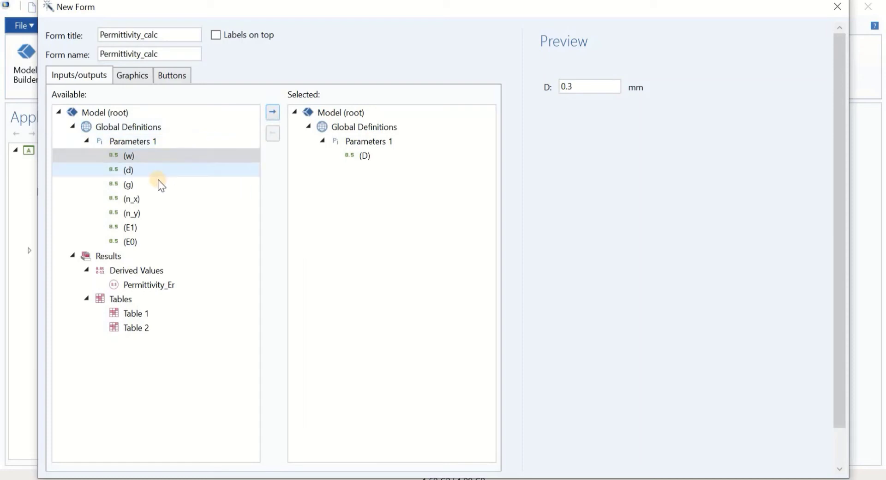
left_click(145, 185)
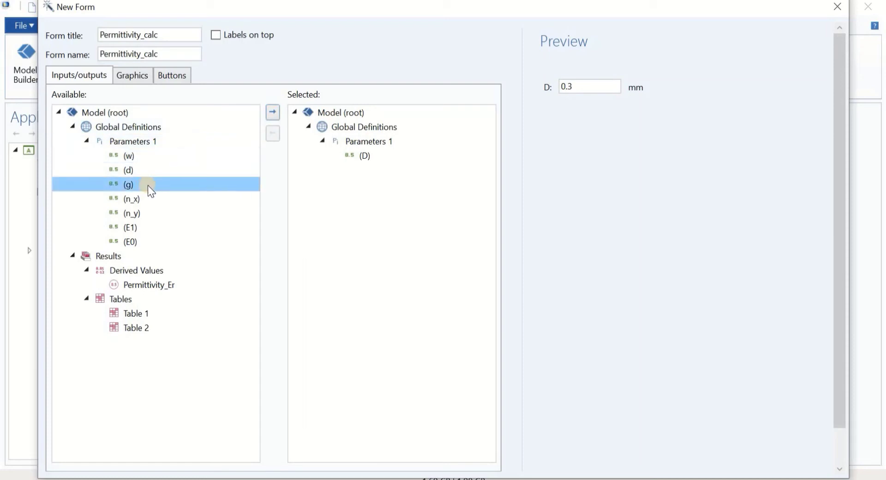
left_click(272, 113)
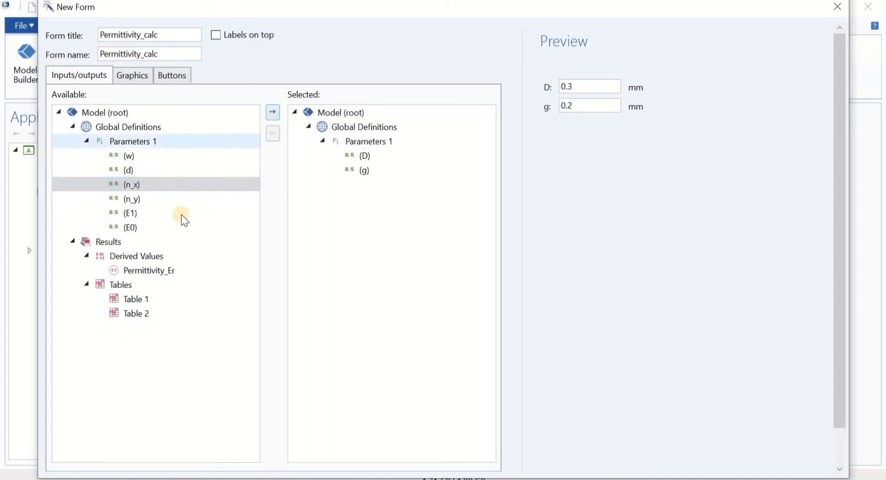
left_click(171, 211)
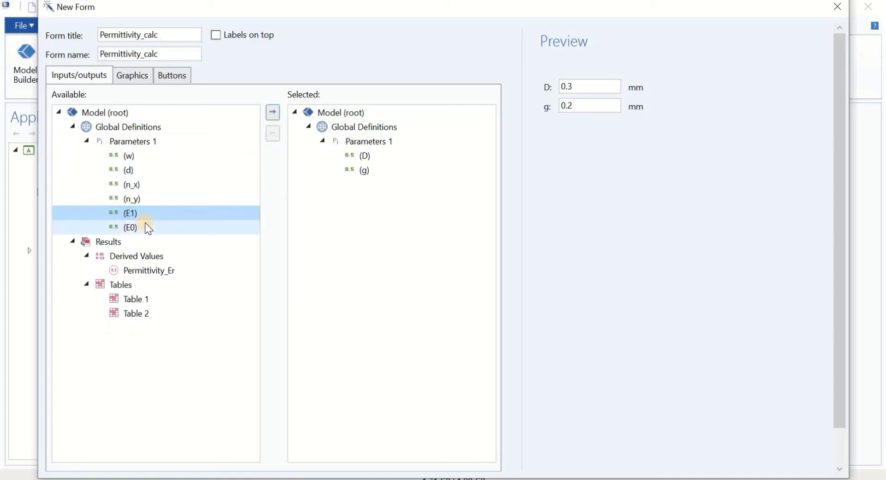
left_click(273, 112)
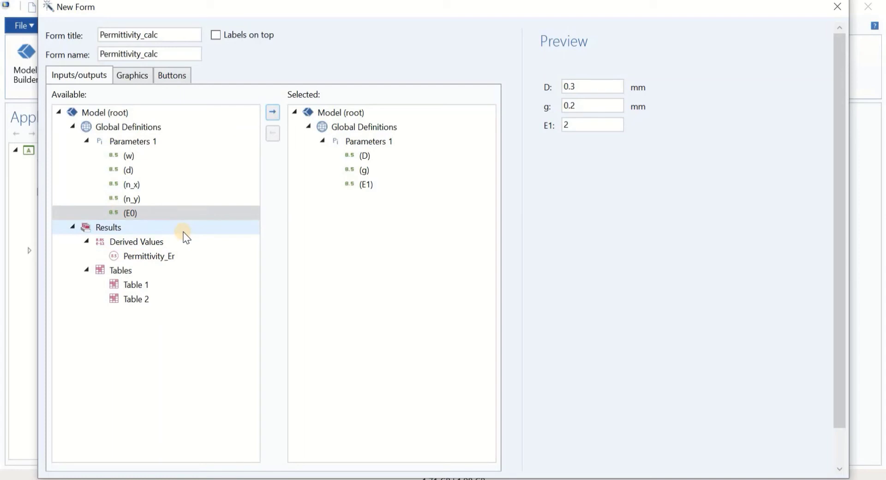
Include the Permittivity_Er derived value as an output and add Geometry 1 and Electric_field as graphics in the new form
left_click(183, 256)
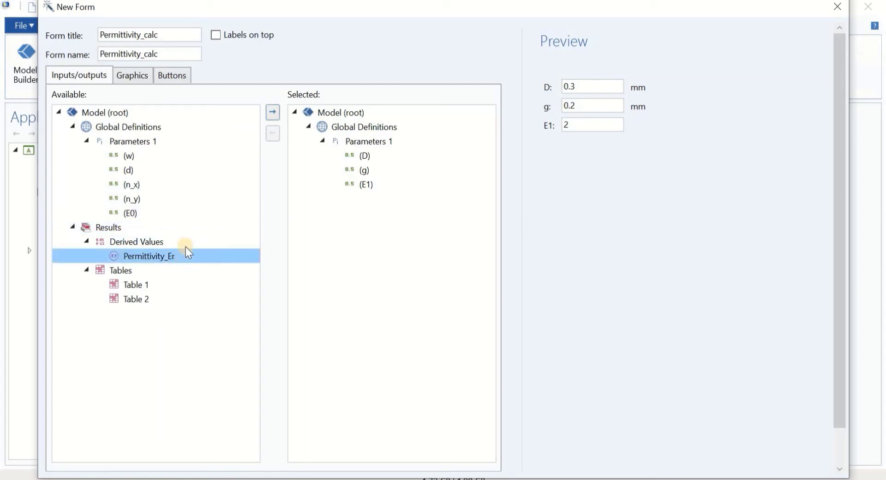
left_click(273, 111)
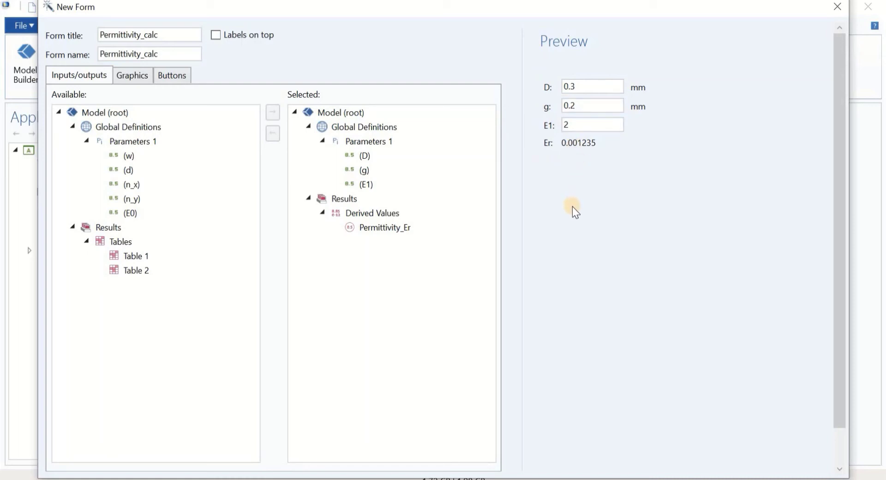
left_click(127, 80)
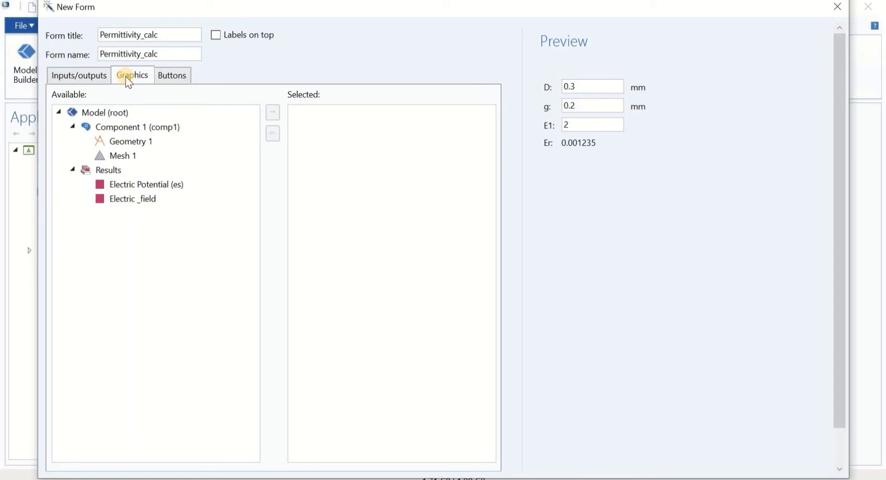
left_click(134, 144)
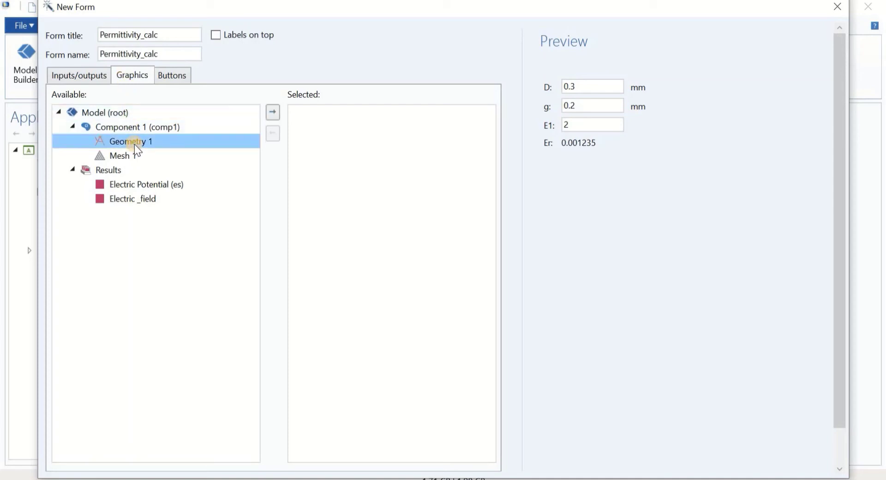
left_click(273, 113)
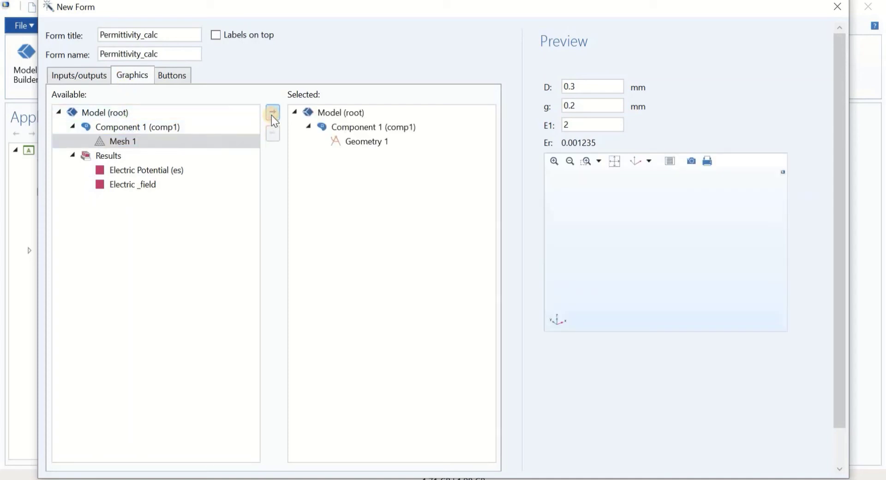
left_click(159, 186)
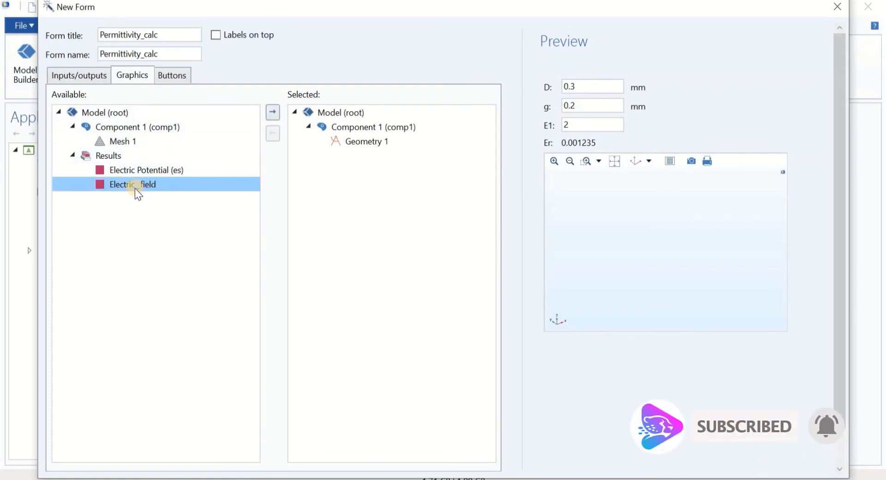
left_click(272, 112)
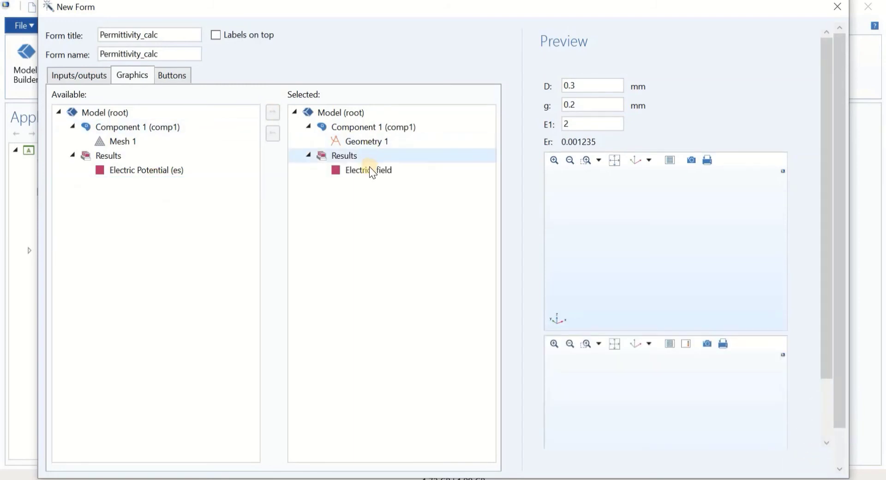
Include the Plot Geometry 1 and Compute Study 1 commands as buttons in the new form
left_click(169, 78)
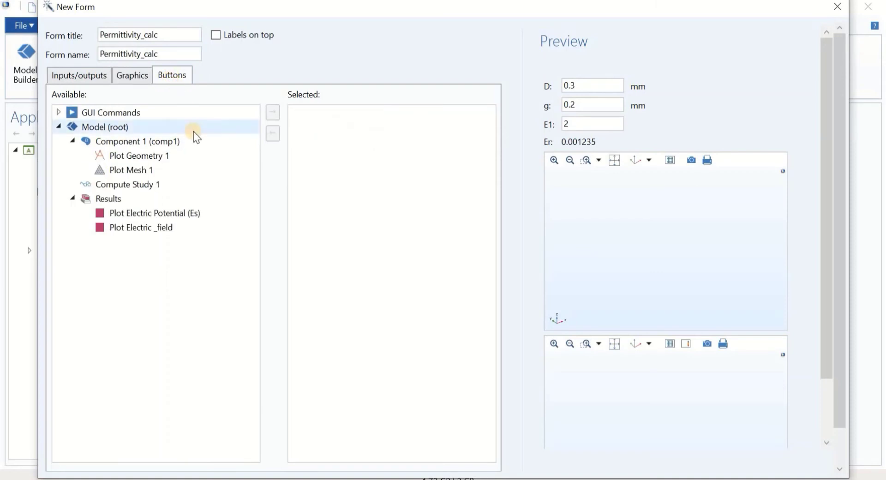
left_click(170, 158)
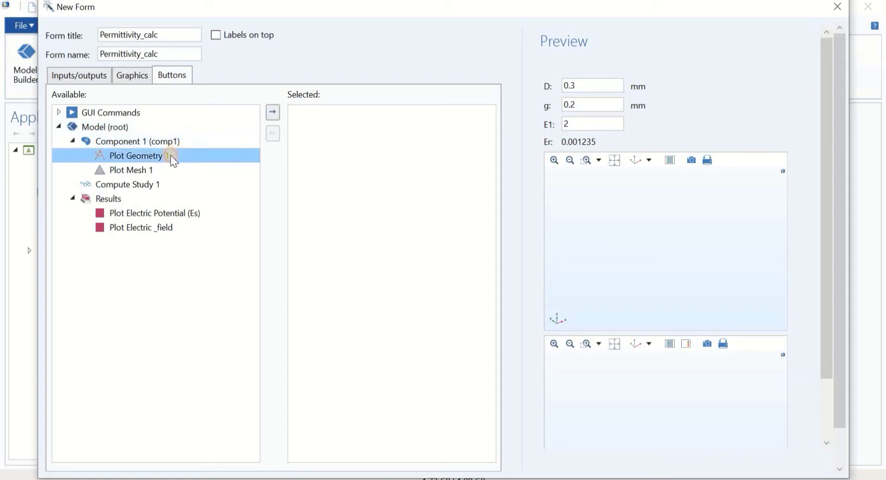
left_click(273, 115)
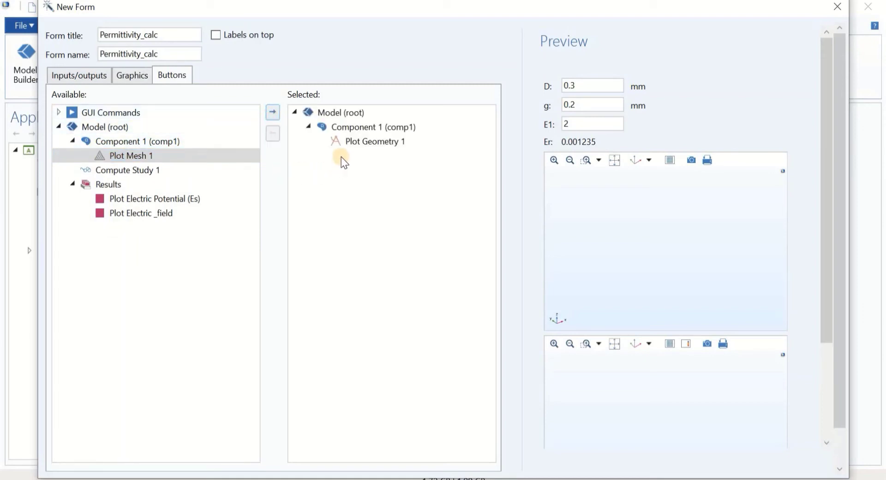
left_click(240, 155)
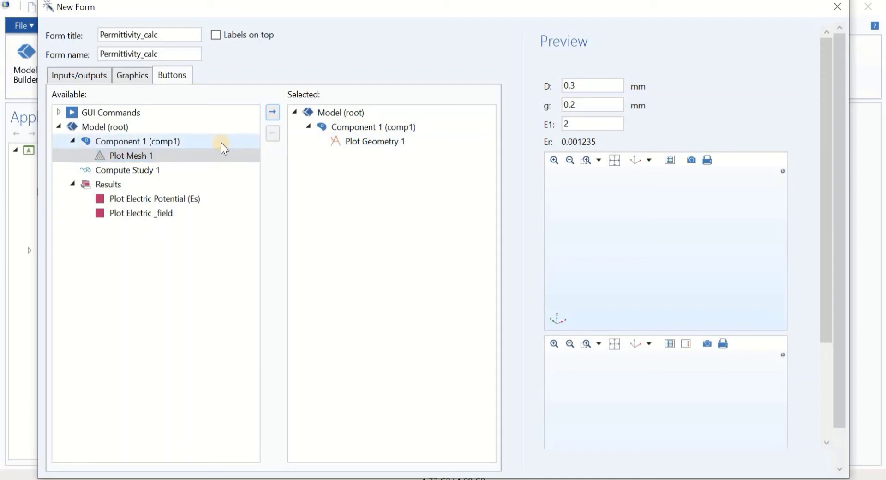
left_click(239, 157)
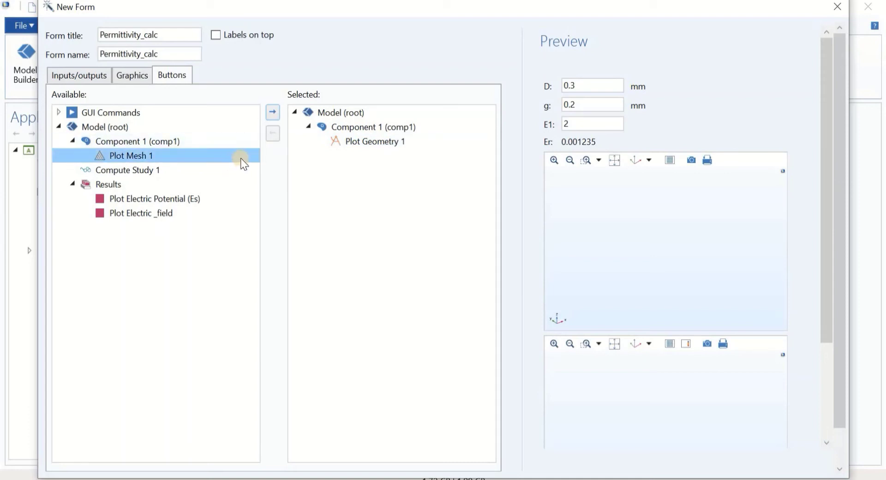
left_click(144, 170)
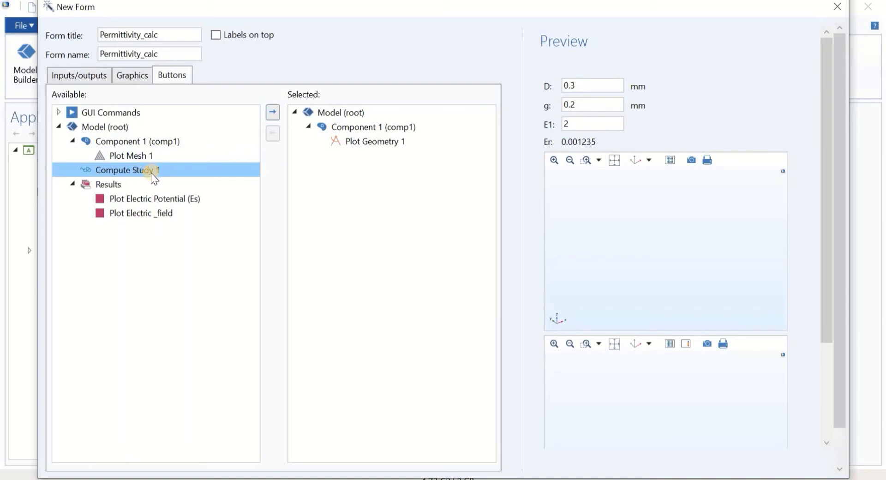
left_click(273, 112)
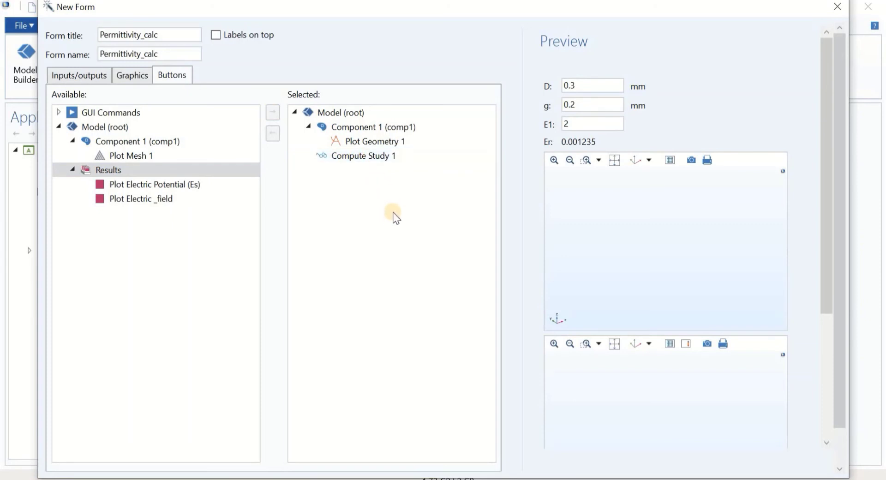
Check the preview of the inputs, graphics and buttons, and create the Permittivity_calc form
left_click_drag(824, 198, 828, 345)
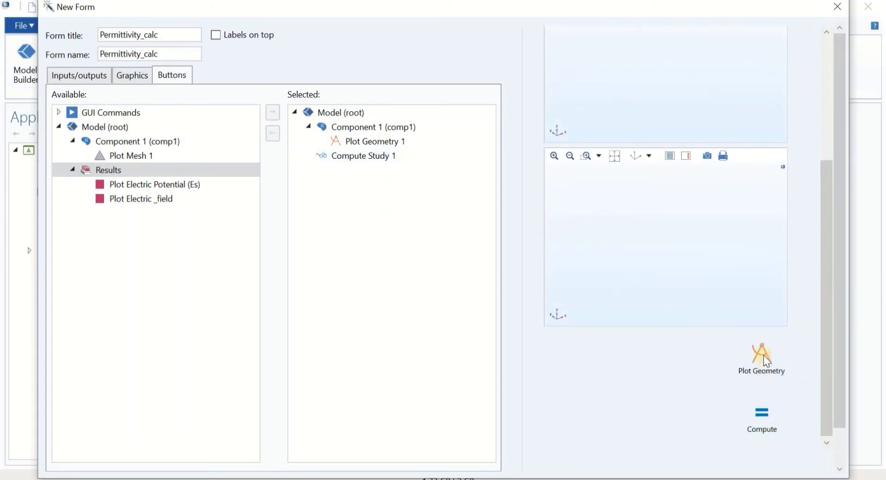
left_click_drag(844, 318, 831, 369)
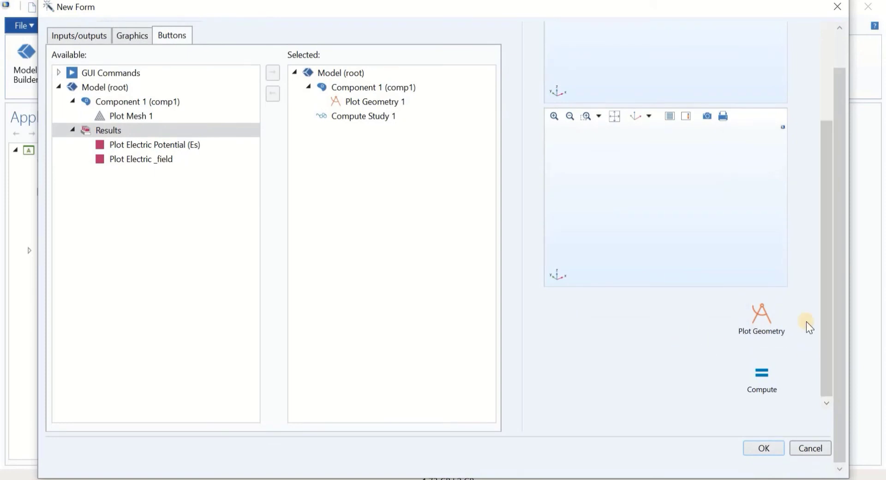
left_click_drag(841, 323, 699, 106)
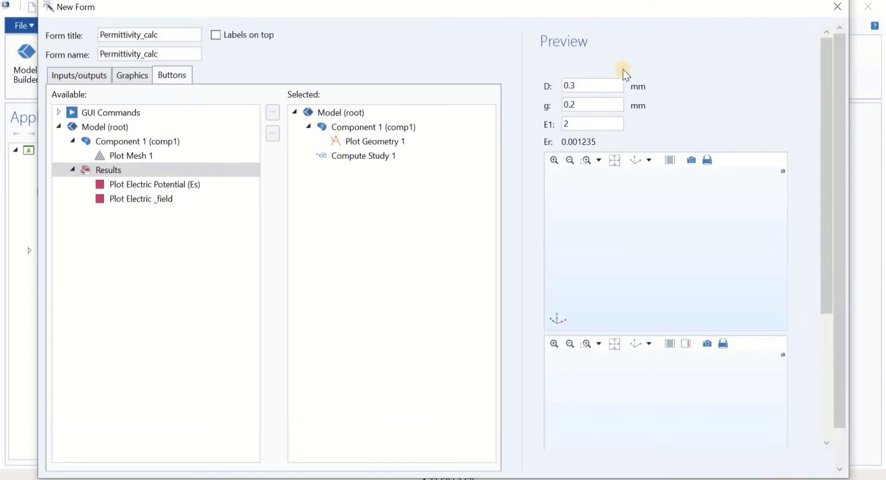
left_click_drag(829, 236, 821, 383)
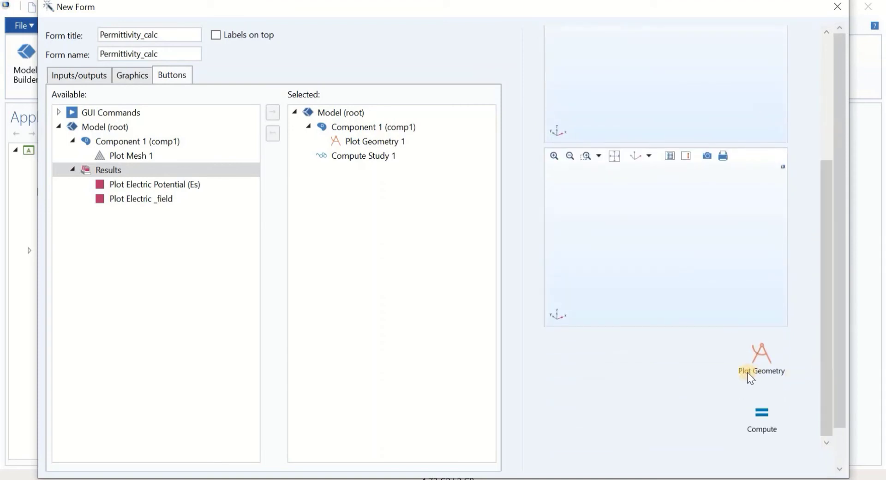
scroll(660, 339, "down", 1)
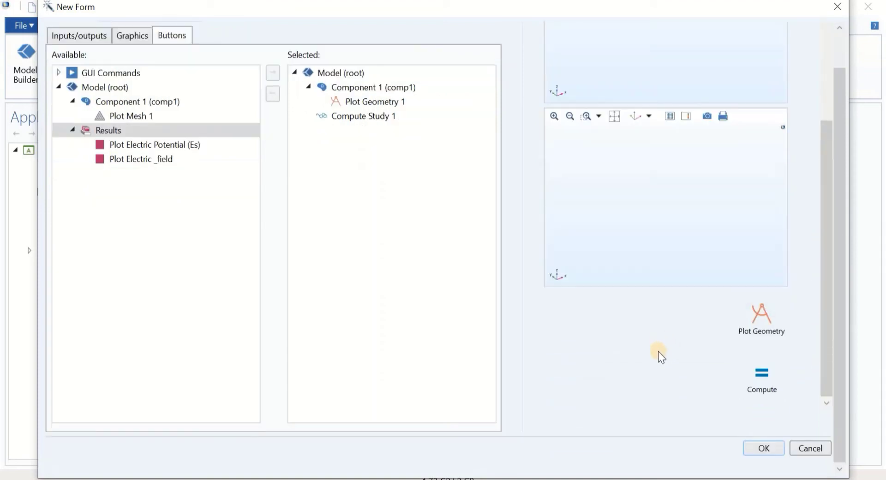
left_click(760, 447)
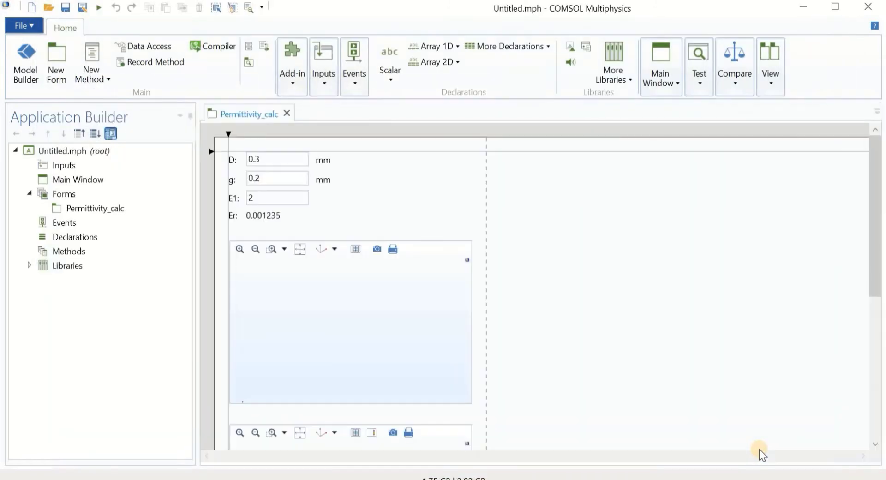
Arrange the two graphics side by side next to the input fields and enlarge both to fill the form's width
left_click_drag(317, 345, 177, 330)
left_click_drag(151, 341, 152, 303)
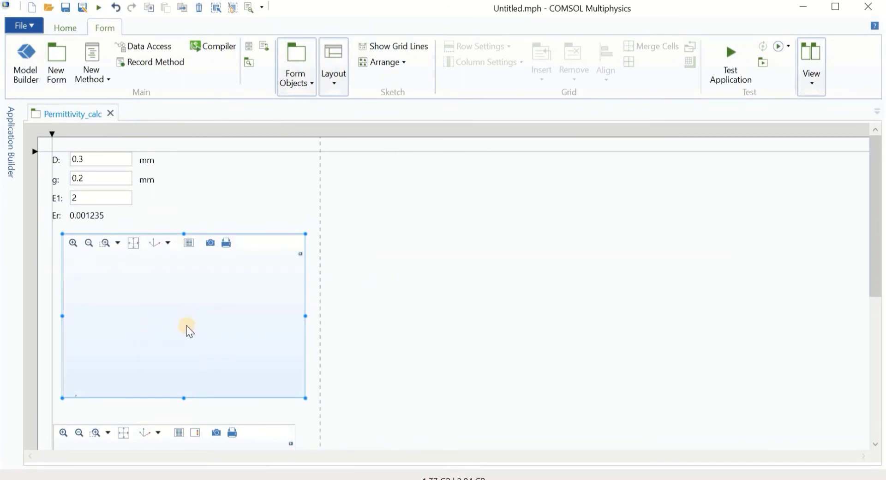
left_click_drag(187, 310, 268, 259)
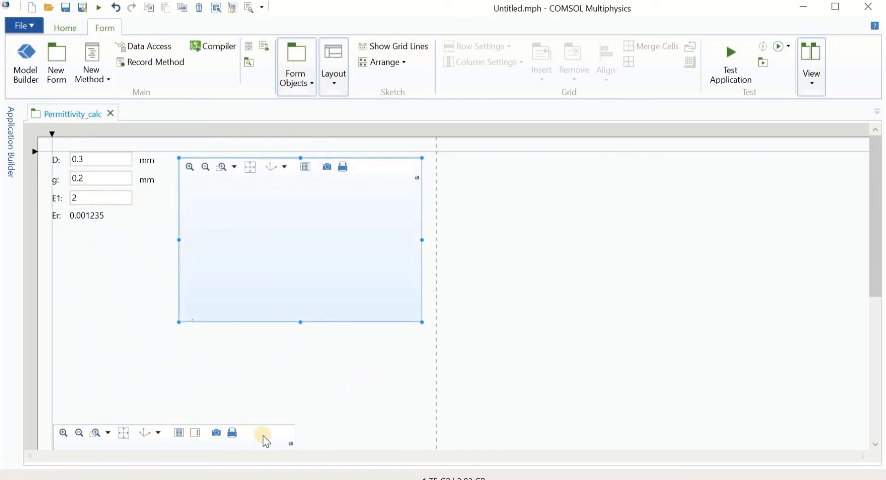
left_click_drag(263, 435, 805, 179)
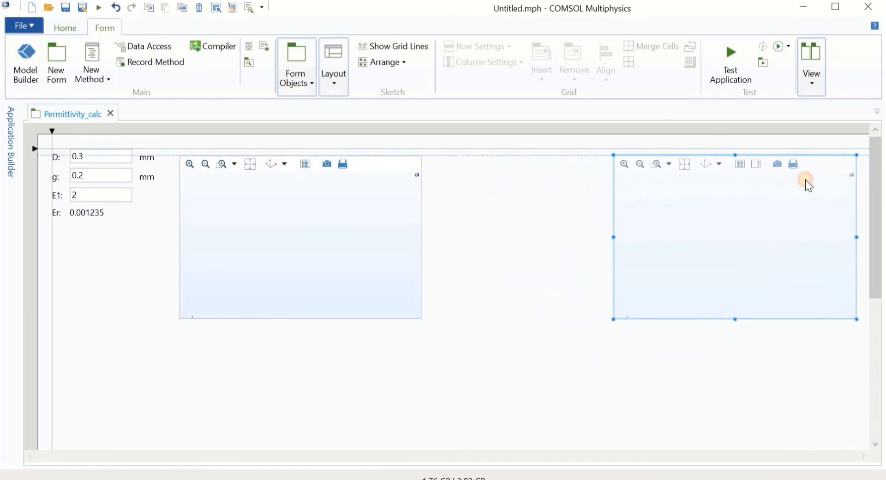
left_click_drag(614, 320, 509, 398)
left_click(365, 277)
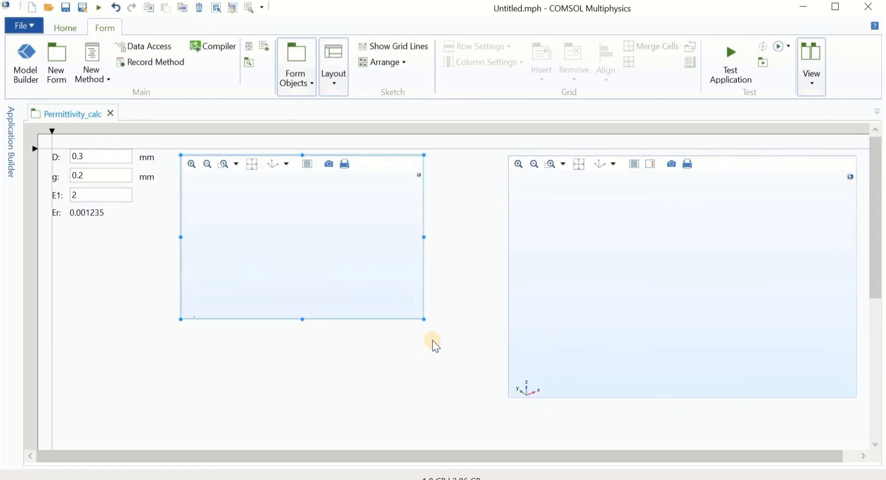
left_click_drag(423, 318, 504, 398)
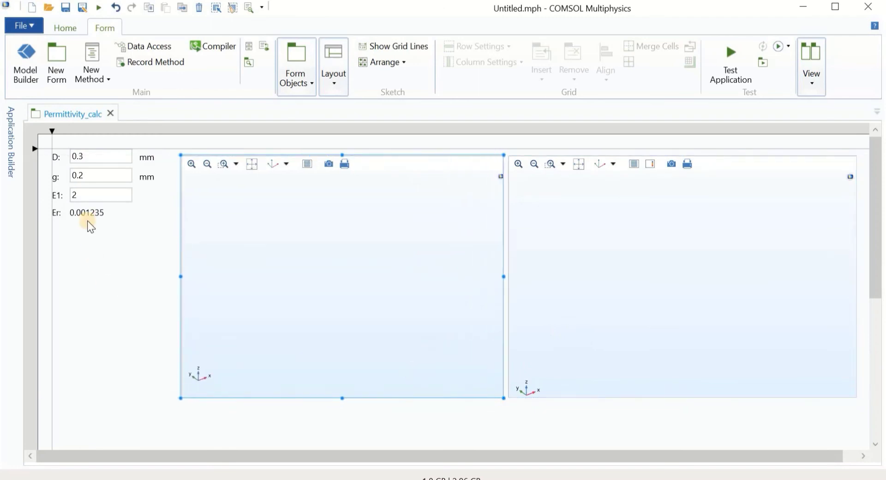
Move the Plot Geometry and Compute buttons beneath the Er output, stacked and aligned with each other
left_click(100, 207)
left_click(88, 164)
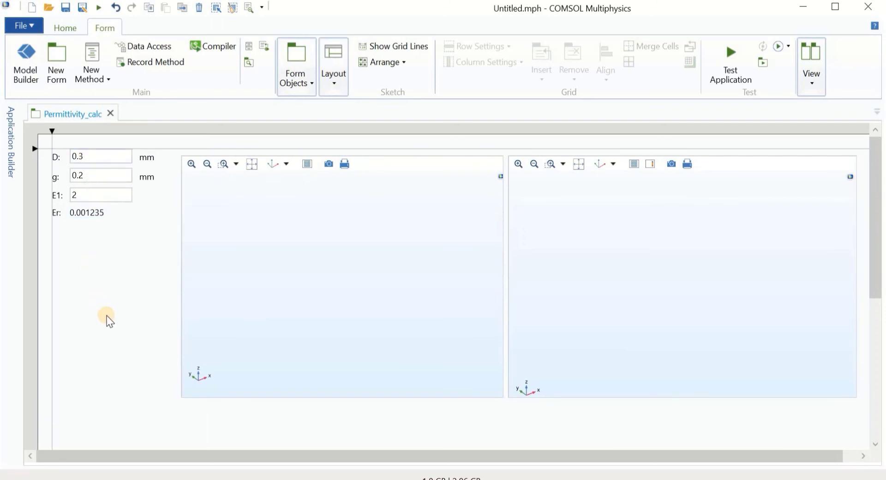
scroll(168, 356, "down", 6)
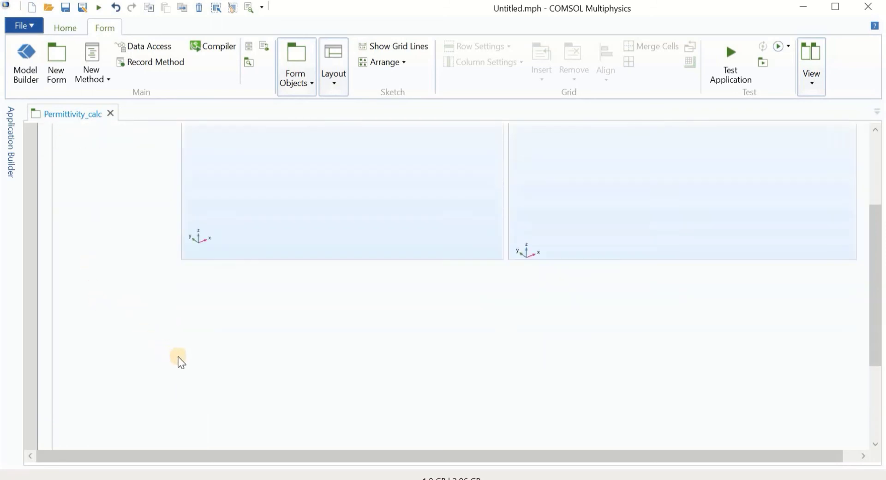
left_click_drag(249, 350, 116, 149)
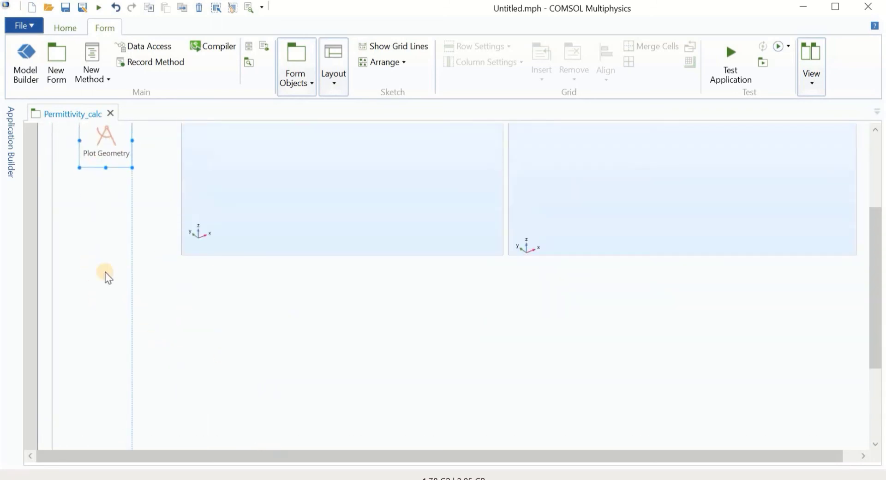
scroll(181, 323, "down", 1)
scroll(213, 345, "down", 3)
left_click_drag(258, 385, 124, 194)
scroll(141, 305, "up", 5)
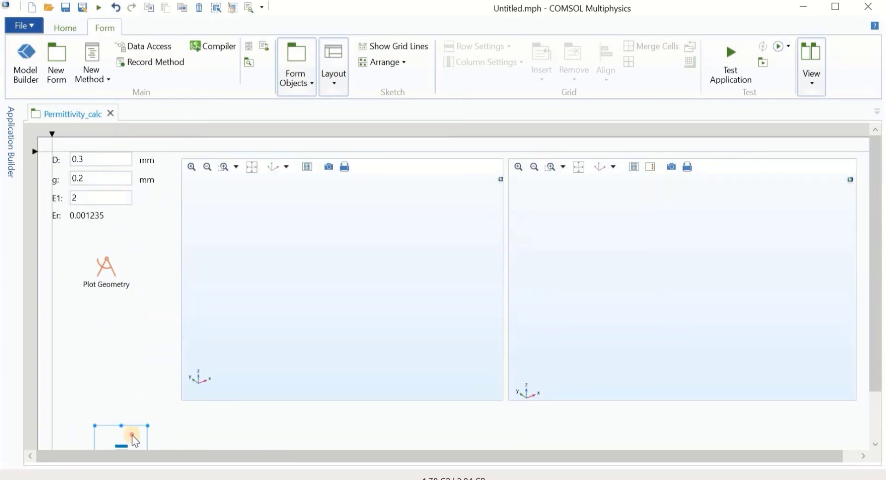
left_click_drag(132, 439, 121, 320)
left_click_drag(107, 281, 115, 278)
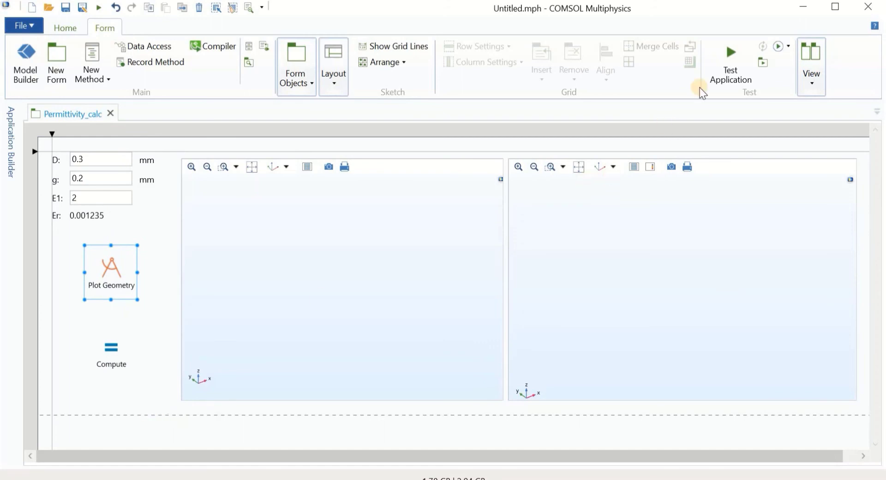
Launch the Permittivity_calc form as a test application
left_click(736, 62)
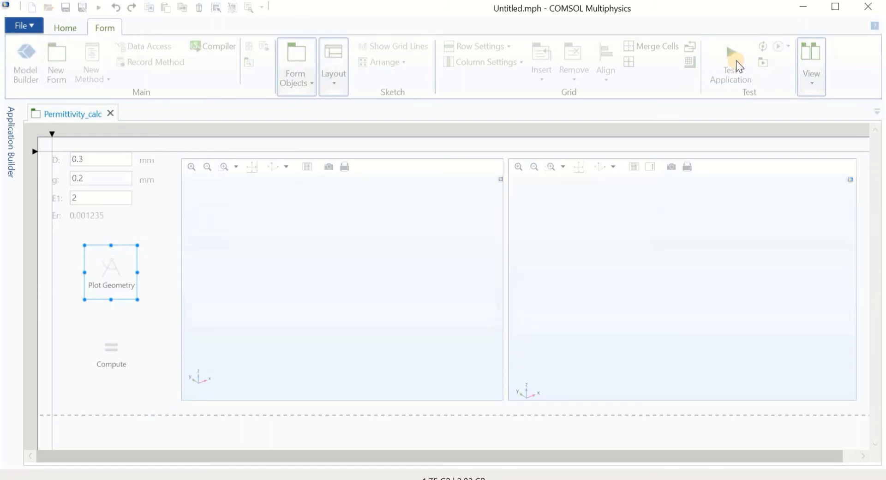
left_click(821, 74)
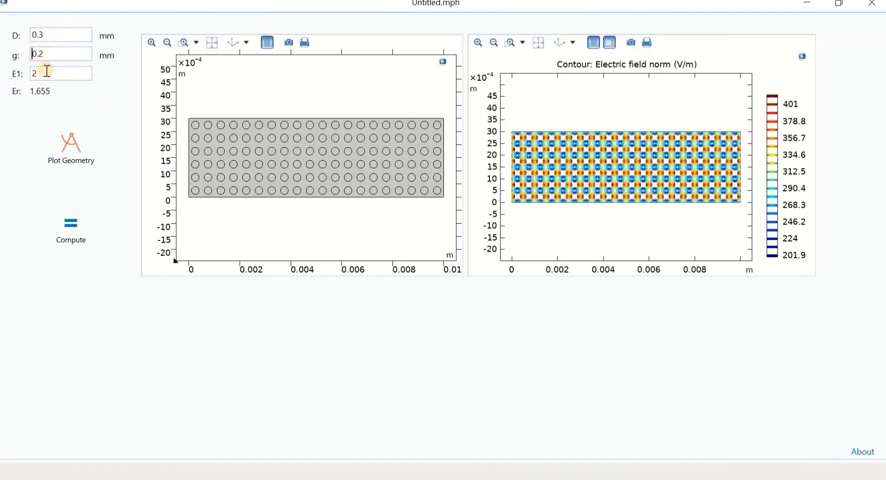
Set D to 0.4 mm, g to 0.3 mm and E1 to 3, and compute the permittivity on the replotted geometry
left_click(49, 54)
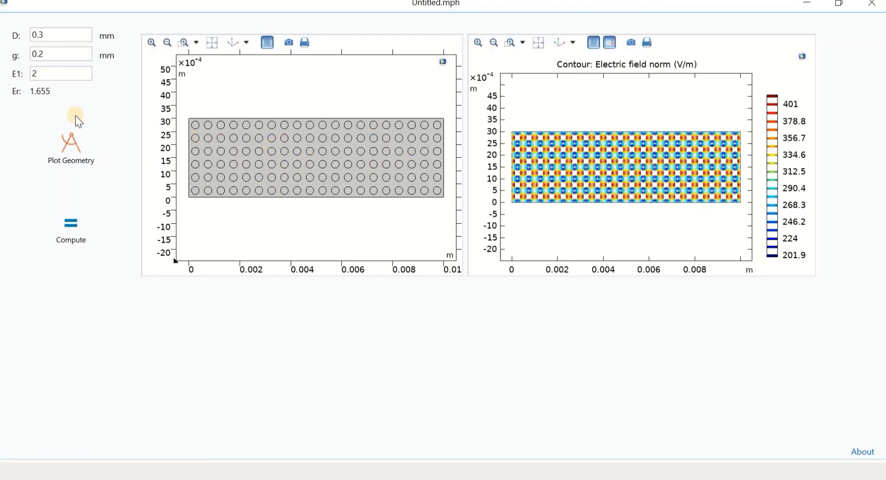
left_click(53, 36)
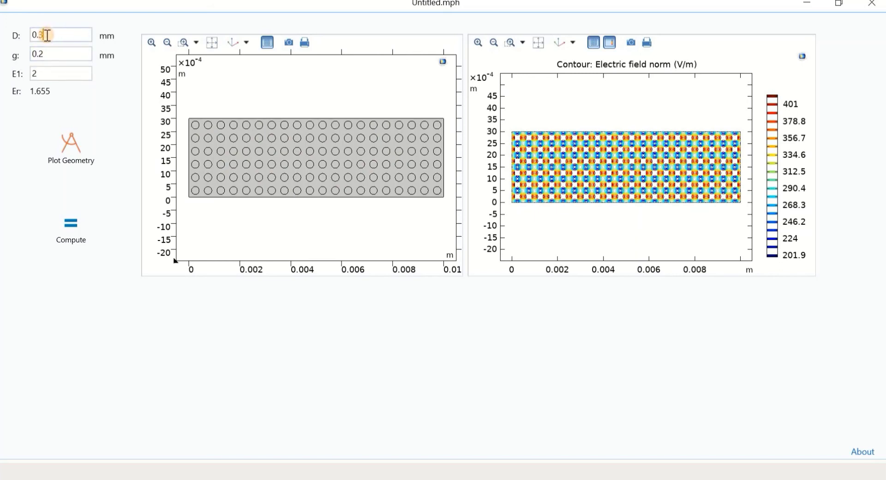
left_click_drag(40, 35, 63, 37)
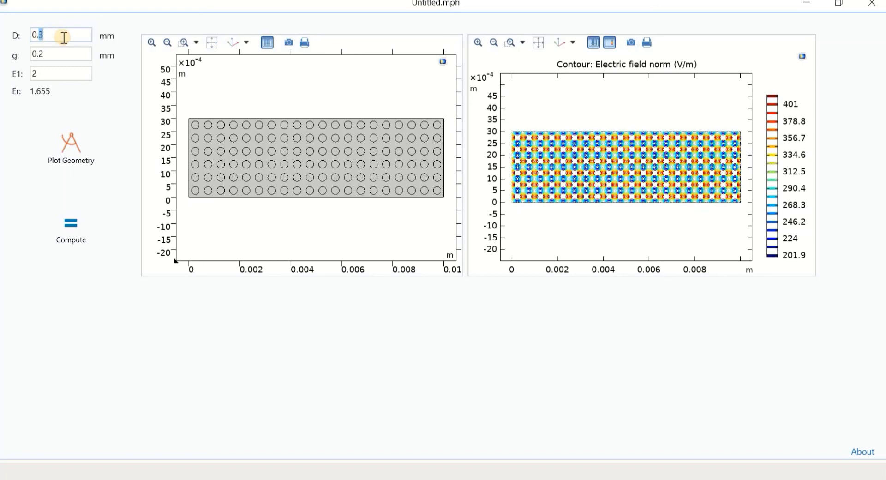
type("4")
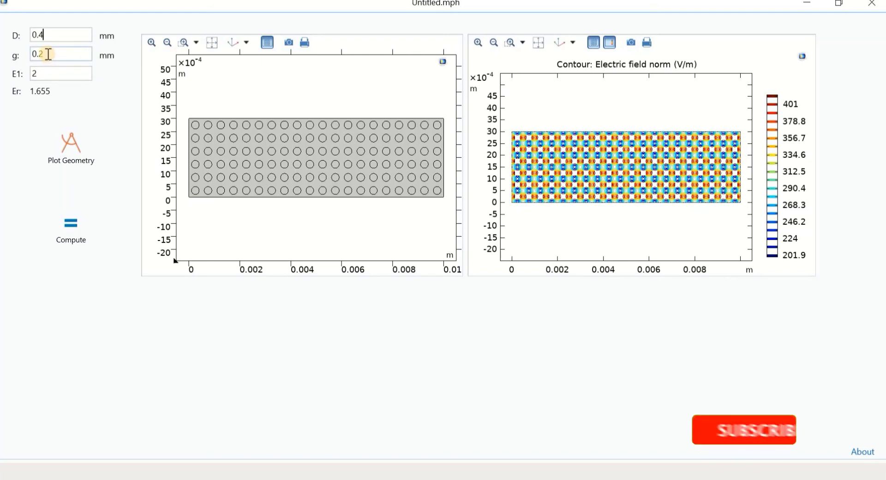
left_click_drag(48, 55, 40, 54)
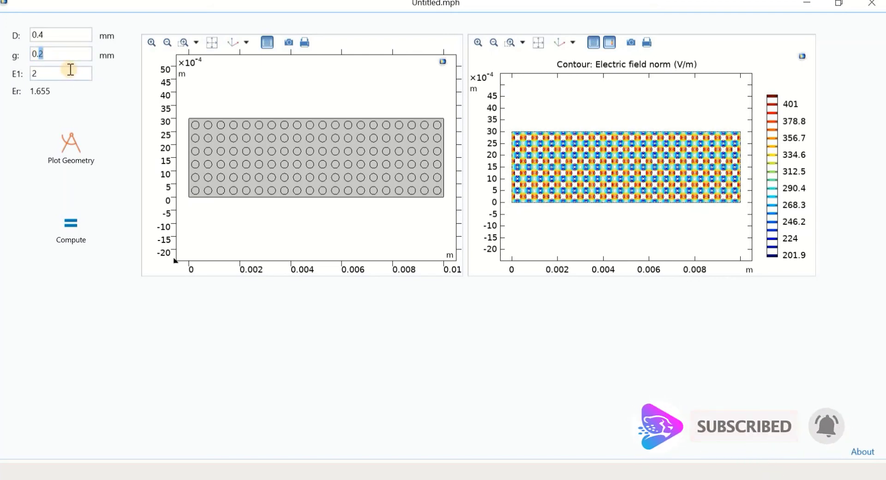
type("3")
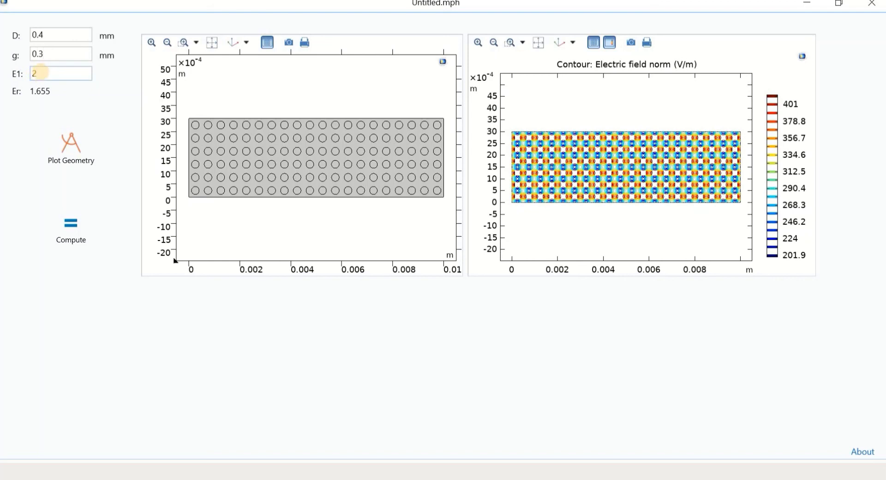
double_click(41, 71)
type("3")
left_click(76, 157)
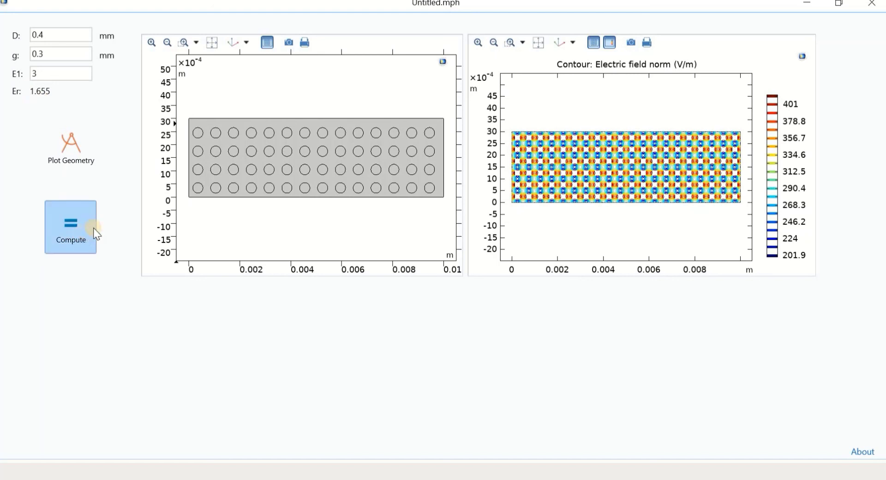
left_click(76, 231)
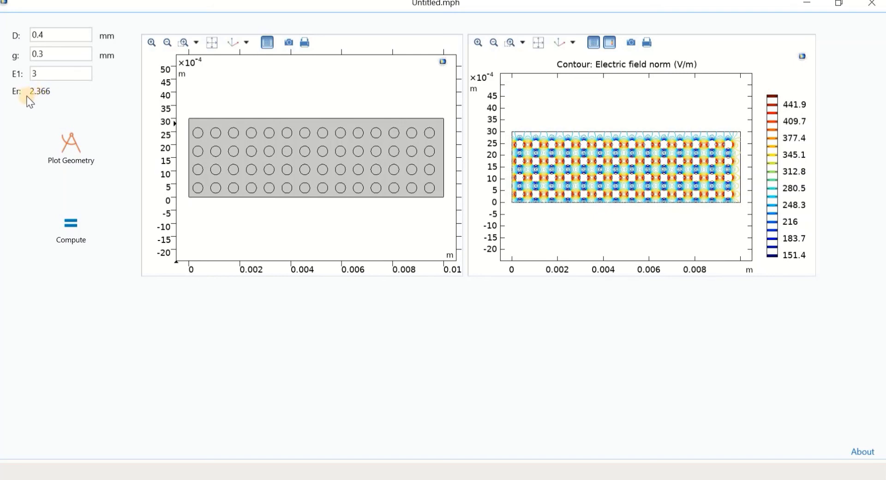
Examine the electric field contours around the inclusions, both close up and across the whole block
scroll(574, 159, "up", 3)
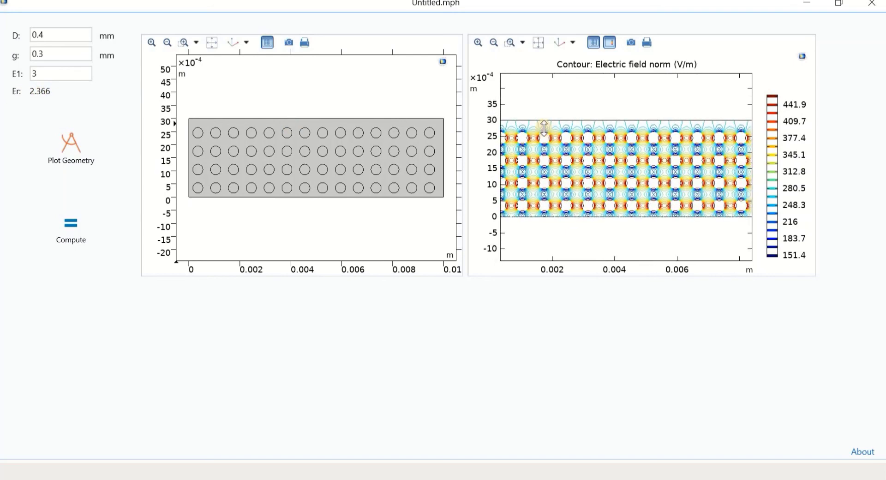
scroll(567, 180, "down", 3)
scroll(567, 180, "down", 2)
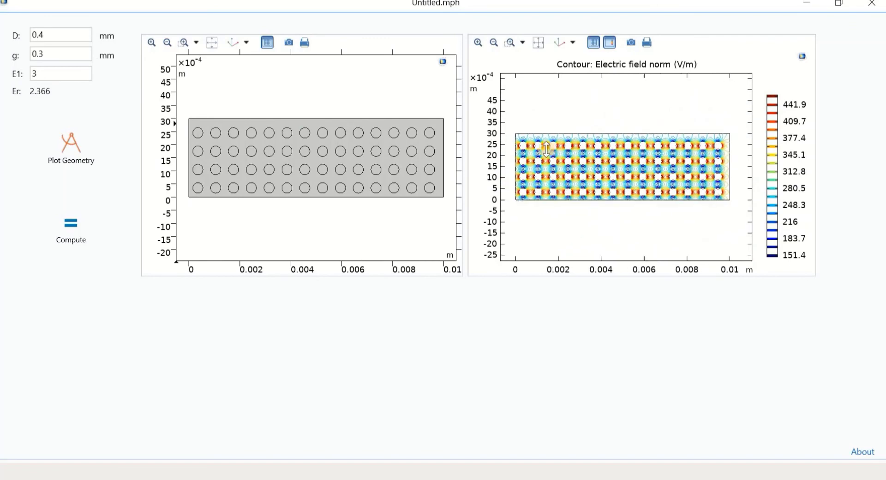
scroll(558, 171, "up", 3)
scroll(551, 162, "down", 3)
scroll(542, 150, "up", 2)
scroll(552, 161, "up", 2)
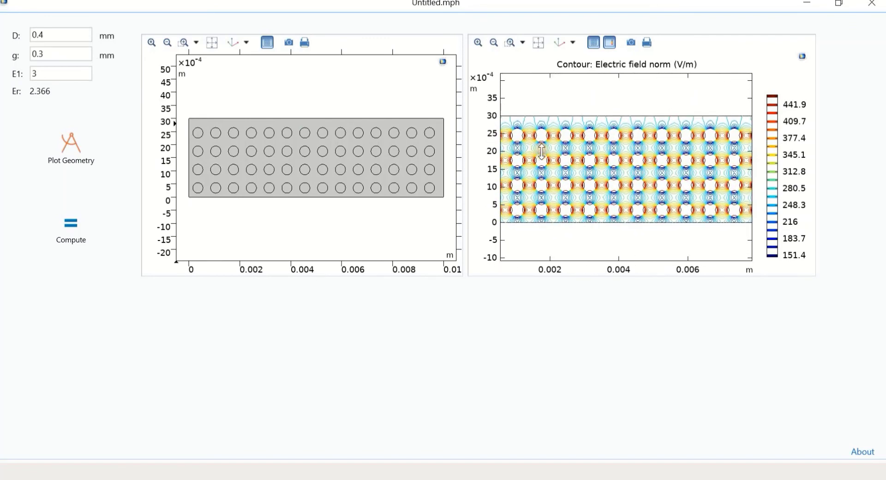
scroll(567, 178, "down", 3)
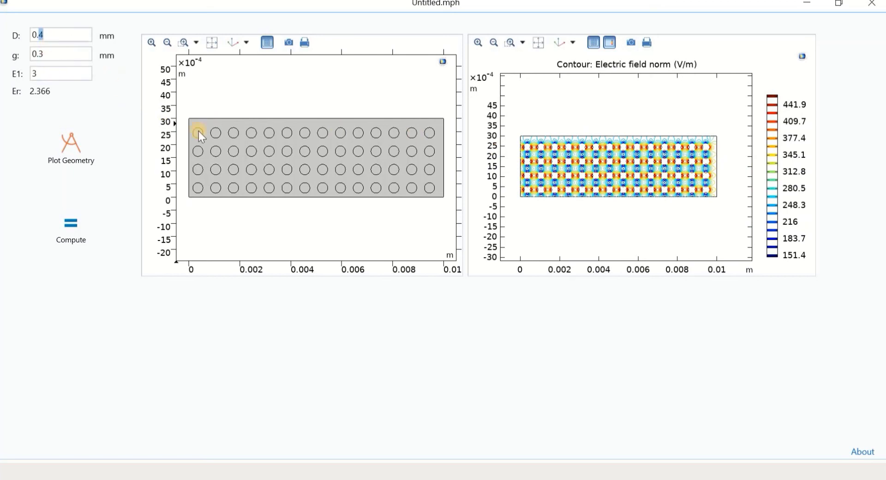
Set D to 0.2 mm, g to 0.4 mm and E1 to 4, and compute the permittivity on the replotted geometry
type("2")
left_click(44, 53)
type("4")
left_click(43, 73)
left_click_drag(44, 74, 32, 75)
type("4")
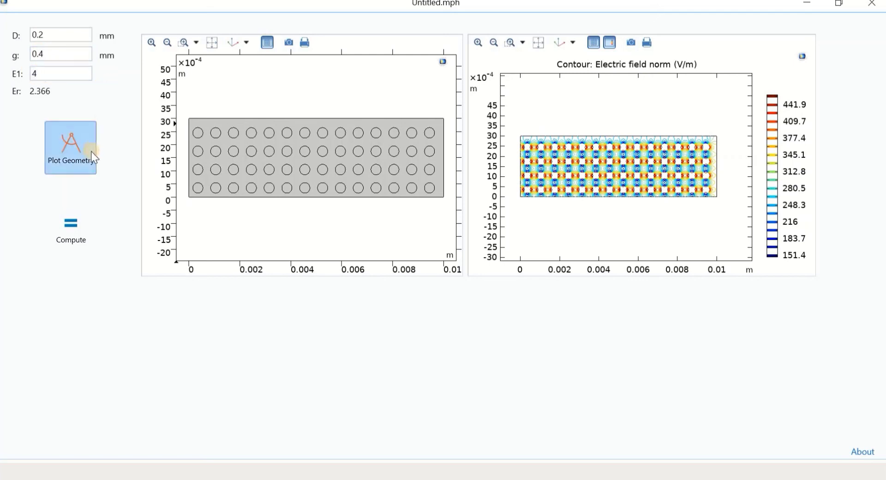
left_click(60, 152)
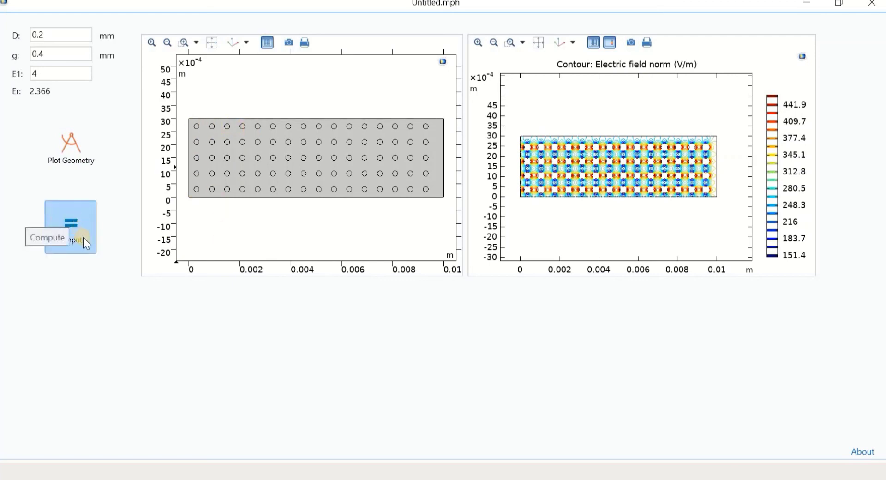
left_click(73, 223)
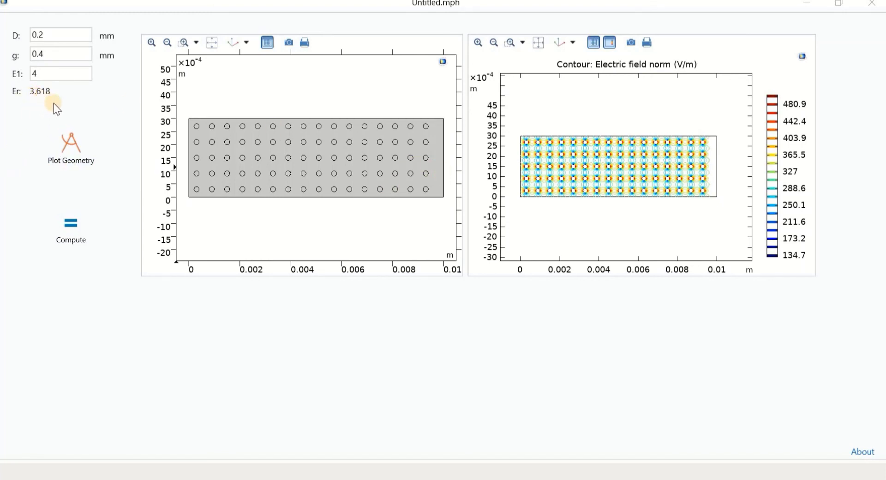
Inspect the electric field contours computed for the smaller, more widely spaced inclusions
middle_click_drag(565, 179, 502, 132)
mouse_move(600, 175)
middle_mouse_down()
mouse_move(538, 152)
mouse_move(581, 161)
mouse_move(596, 187)
middle_mouse_up()
left_click_drag(590, 207, 568, 215)
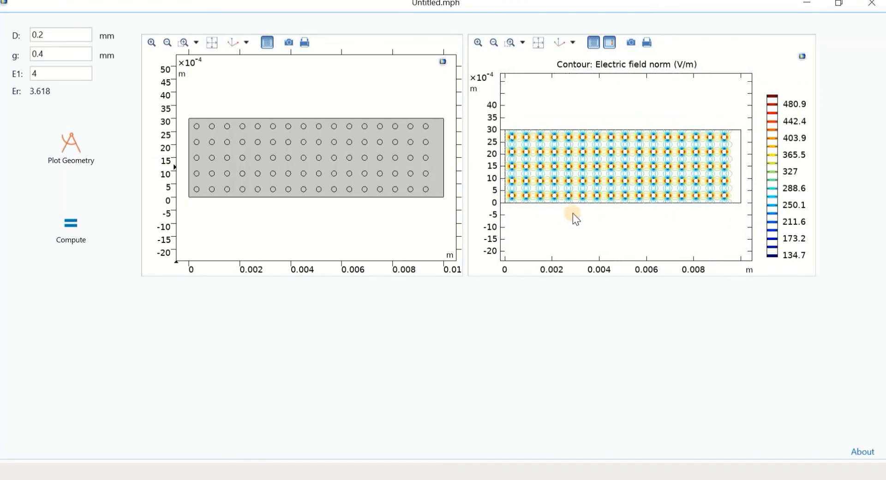
left_click_drag(575, 217, 603, 226)
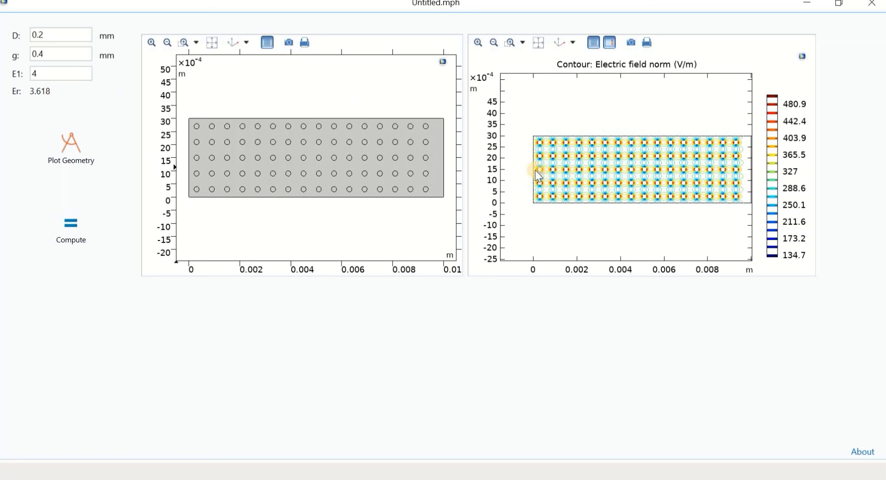
scroll(520, 146, "down", 3)
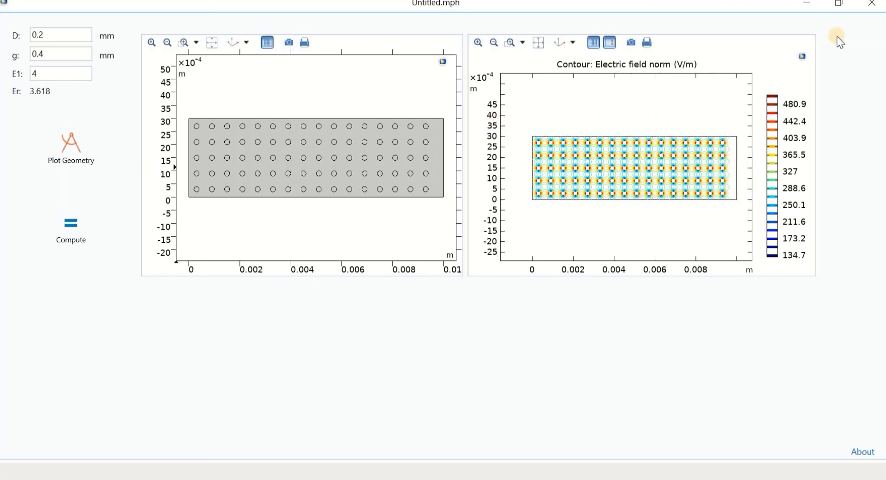
Close the test application and show the Application Builder tree beside the form
left_click(872, 4)
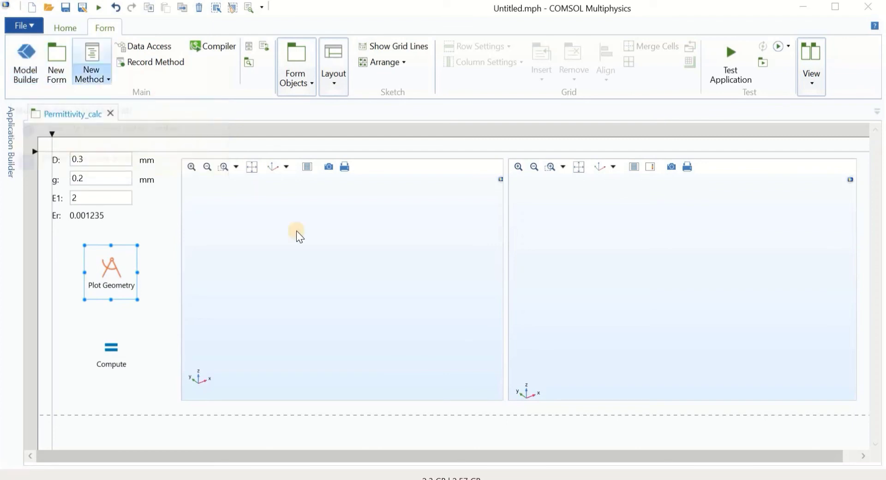
left_click(10, 138)
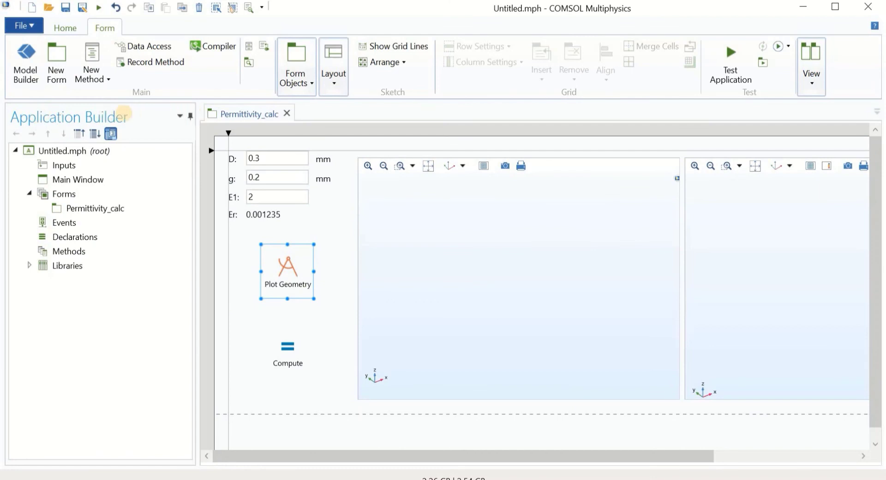
left_click(69, 251)
Switch to the Model Builder and back to the Application Builder, and select the Permittivity_calc form
left_click(26, 60)
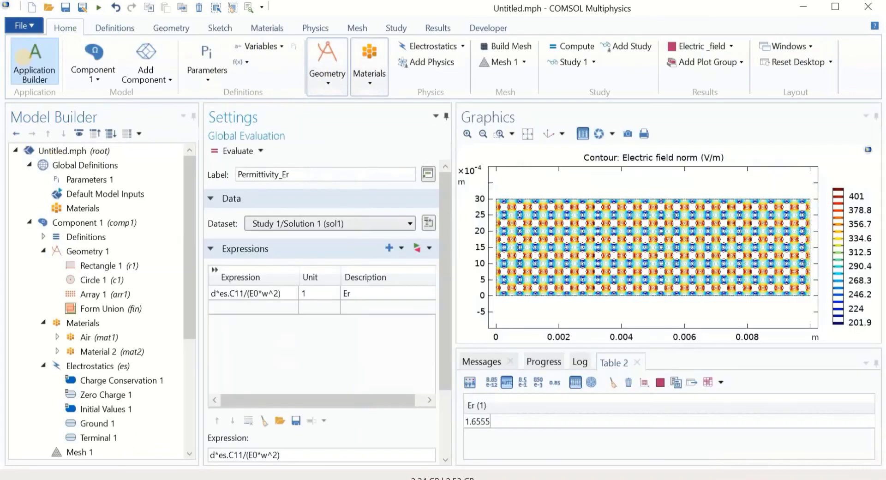
left_click(31, 60)
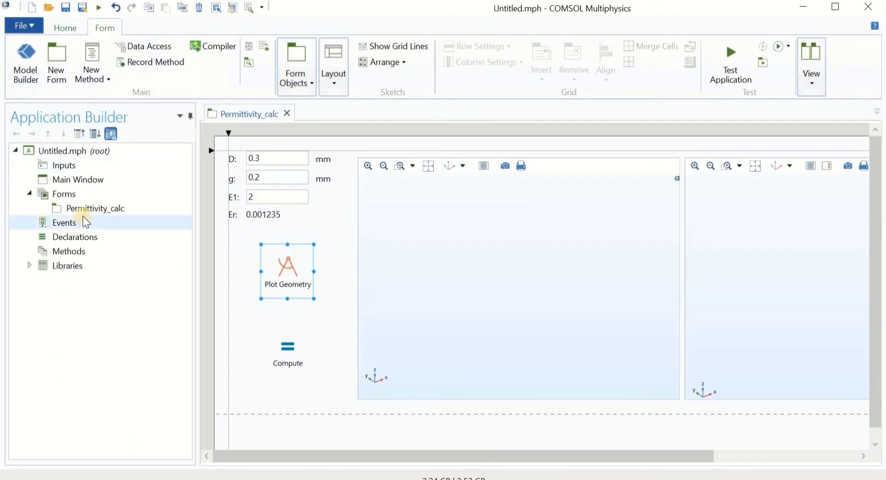
left_click(103, 214)
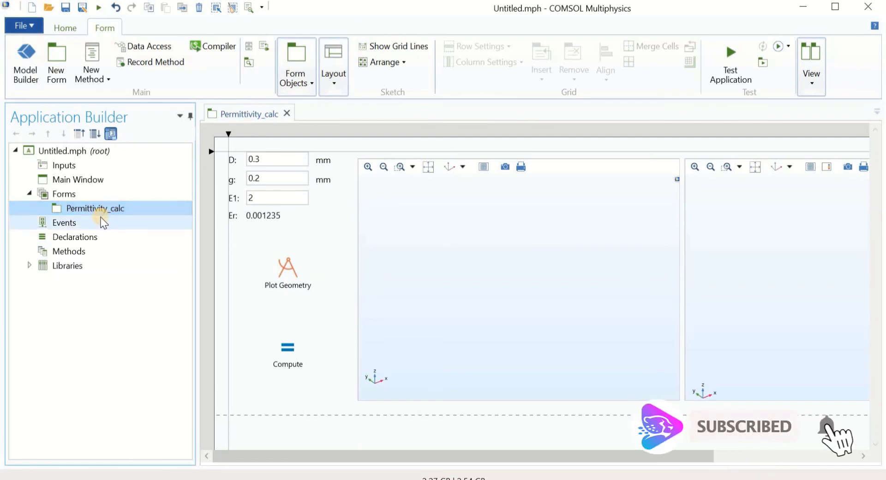
Run the Permittivity_calc form as a test application again, check its default results and close it
left_click(736, 60)
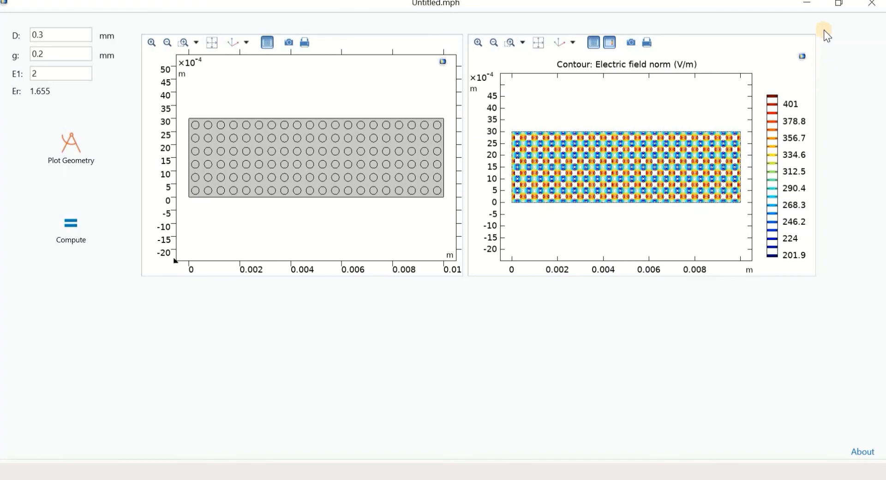
left_click(839, 4)
left_click(817, 73)
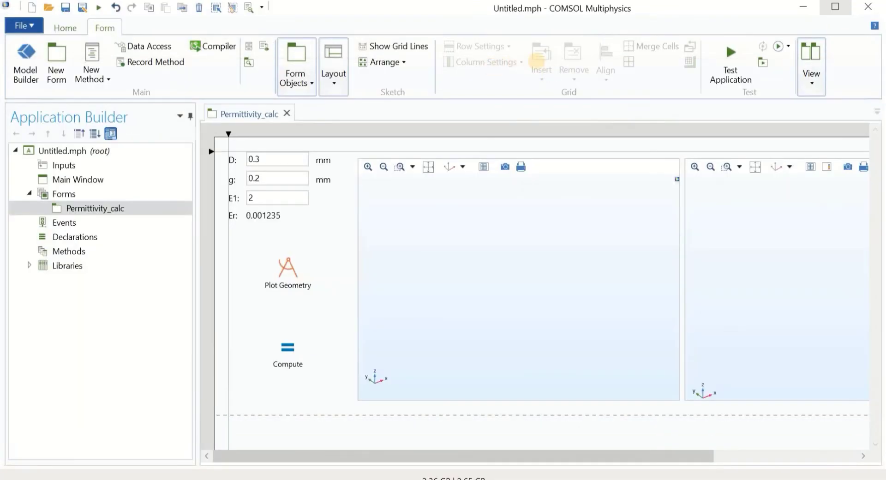